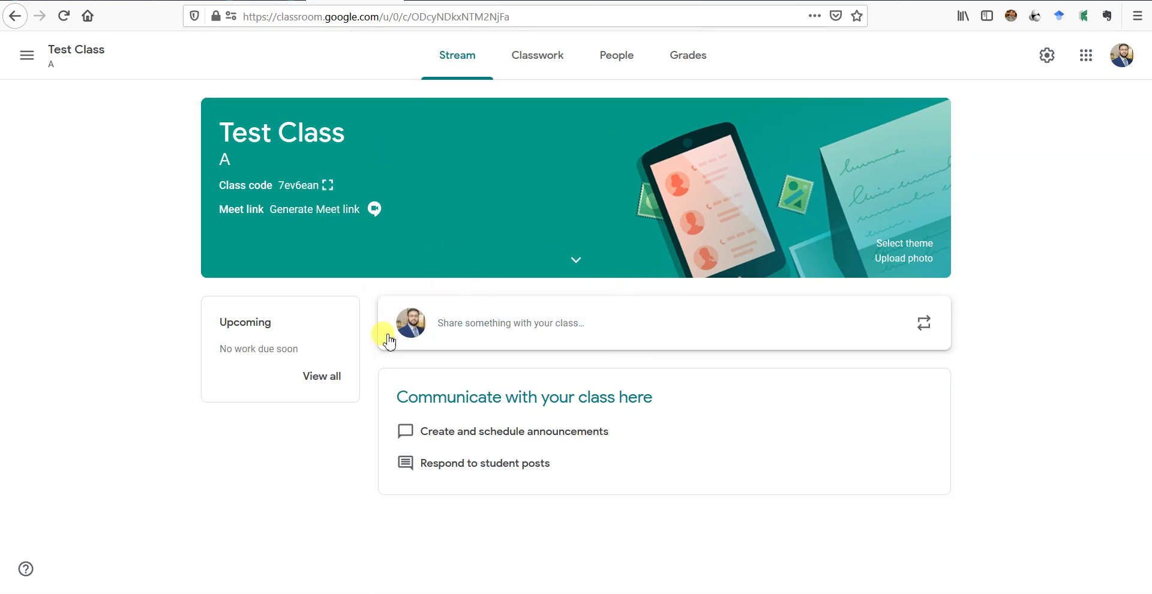
Start a new assignment in the class's classwork and title it "Assignment # 01".
left_click(541, 62)
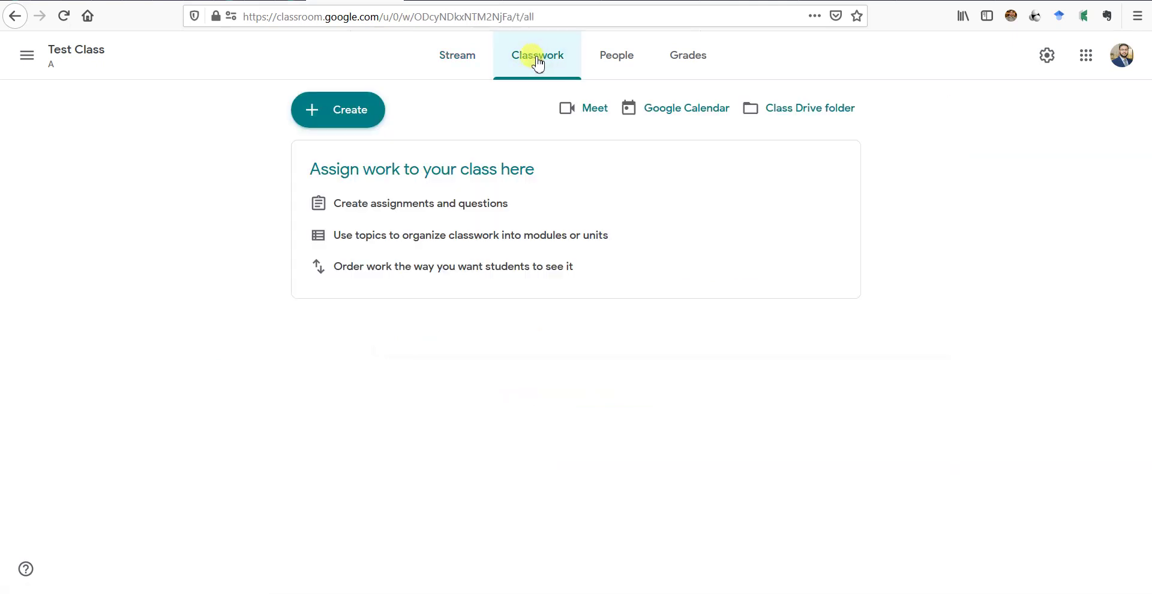
left_click(359, 110)
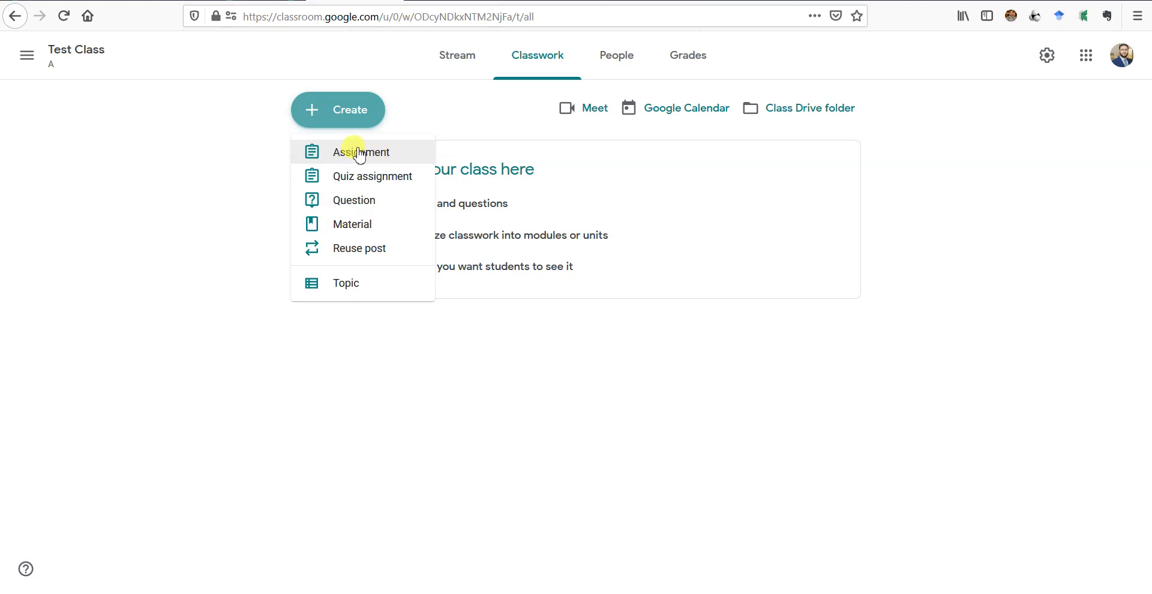
left_click(398, 154)
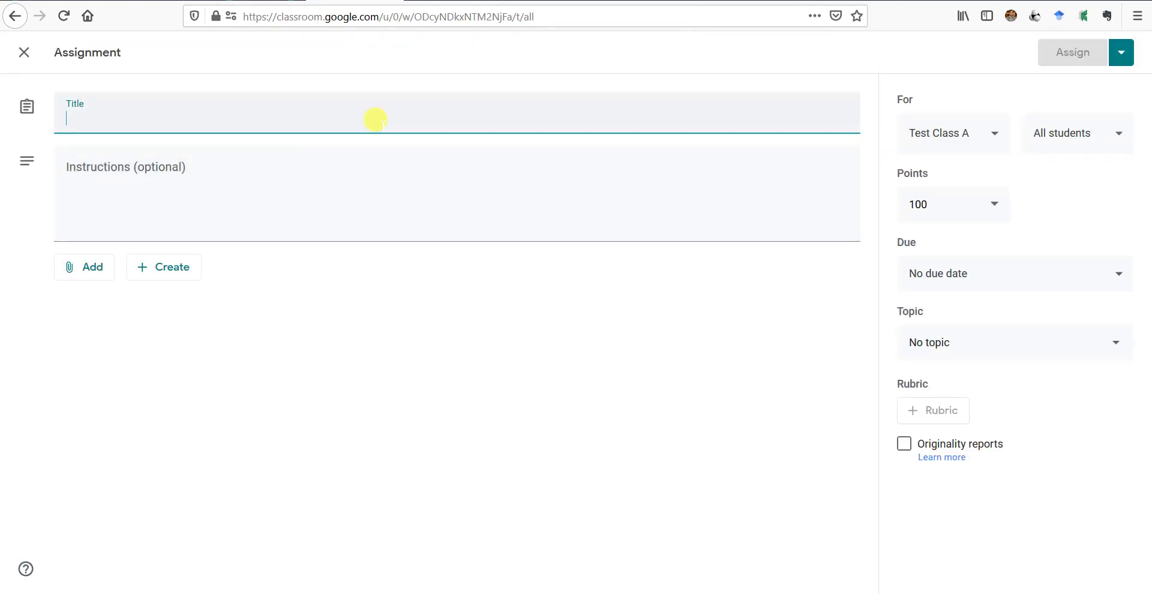
type("A")
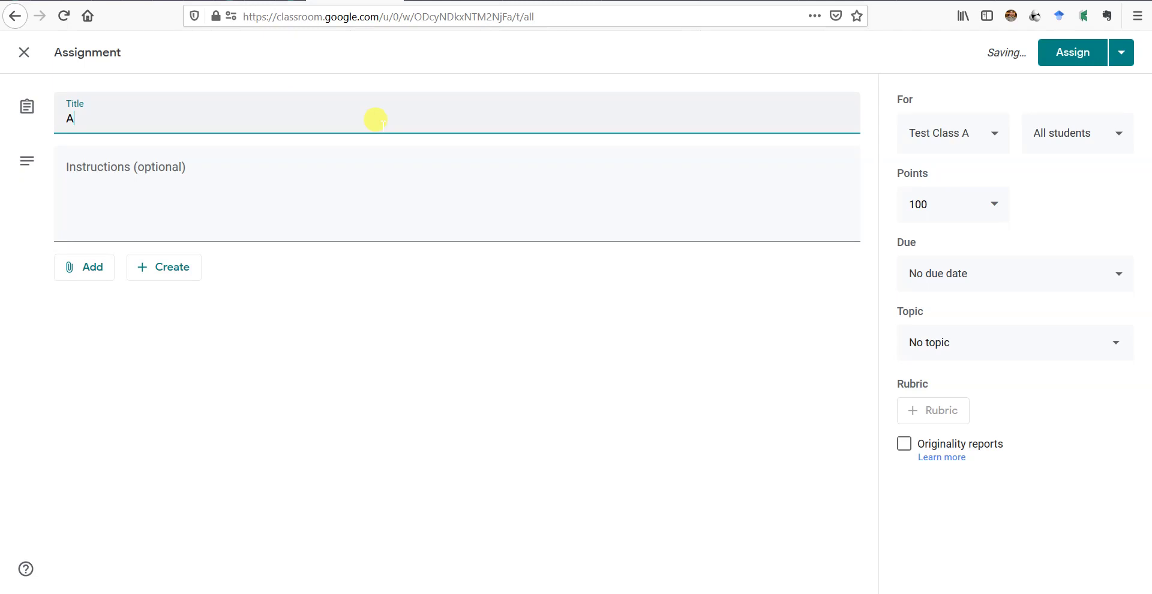
type("ssignment #")
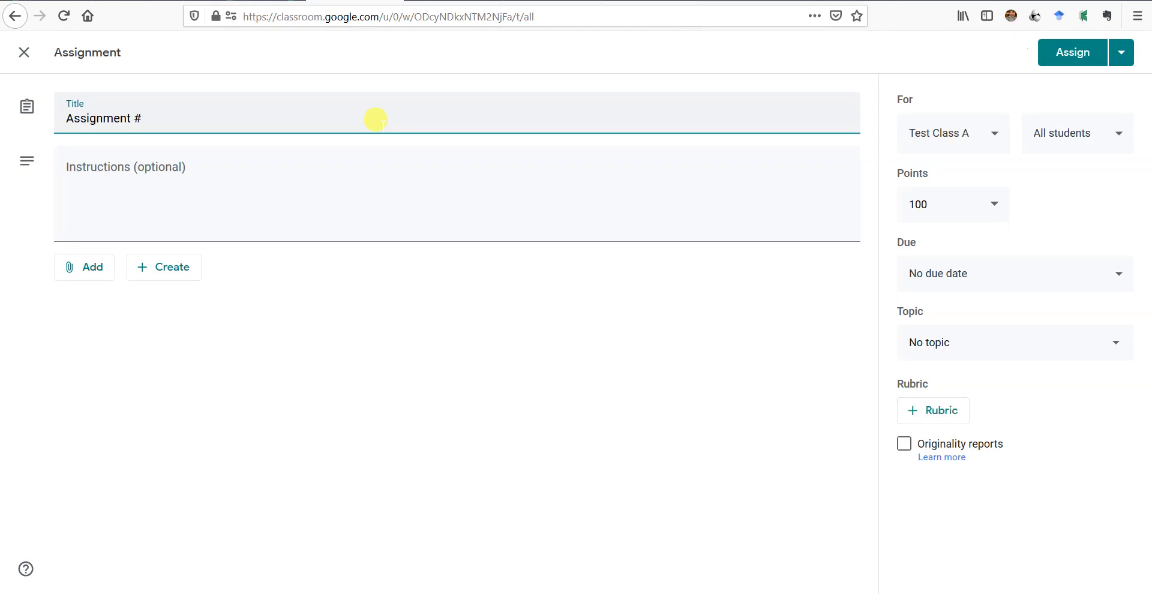
type(" 01")
Write instructions about "Topic ---" stating the 27th May 2020 deadline and 3 pages in MS Word with 12 font size and 1.5 line spacing.
left_click(322, 170)
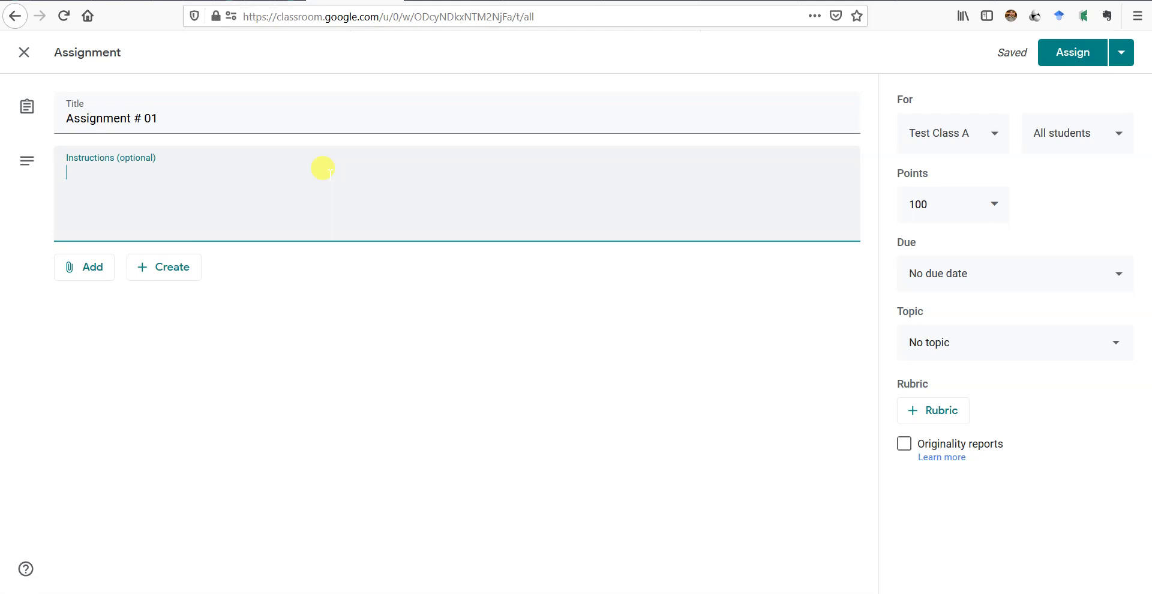
type("Please write abo")
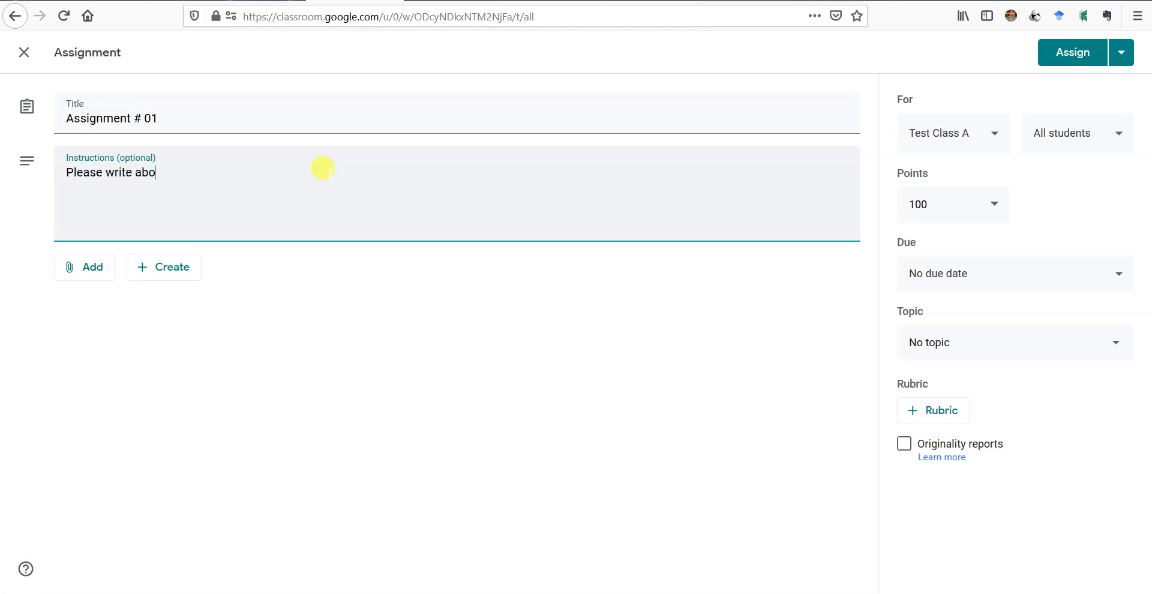
type("ut \"Topic ---\". THe deadline for this ass")
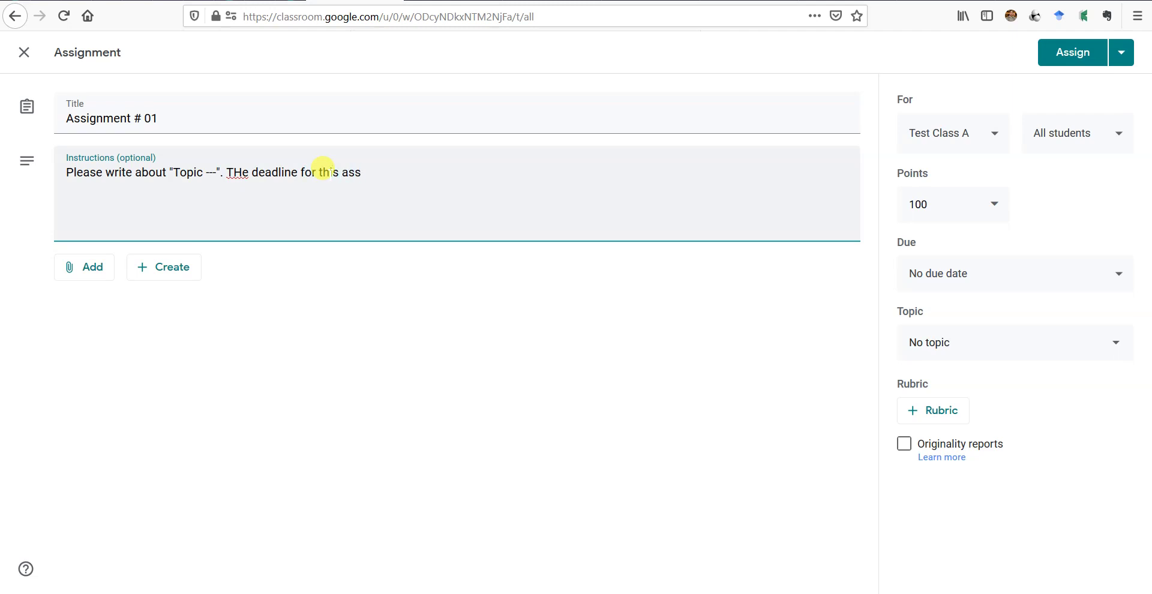
key("BackSpace")
type("signment is 27th May 202")
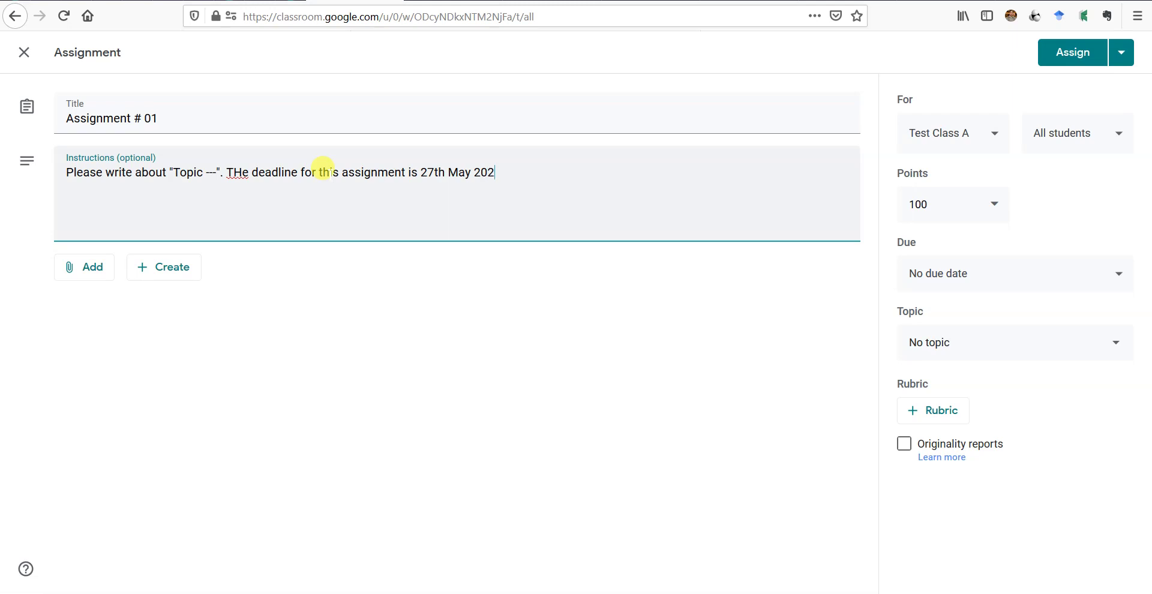
type("0. You have to write 3 pages ")
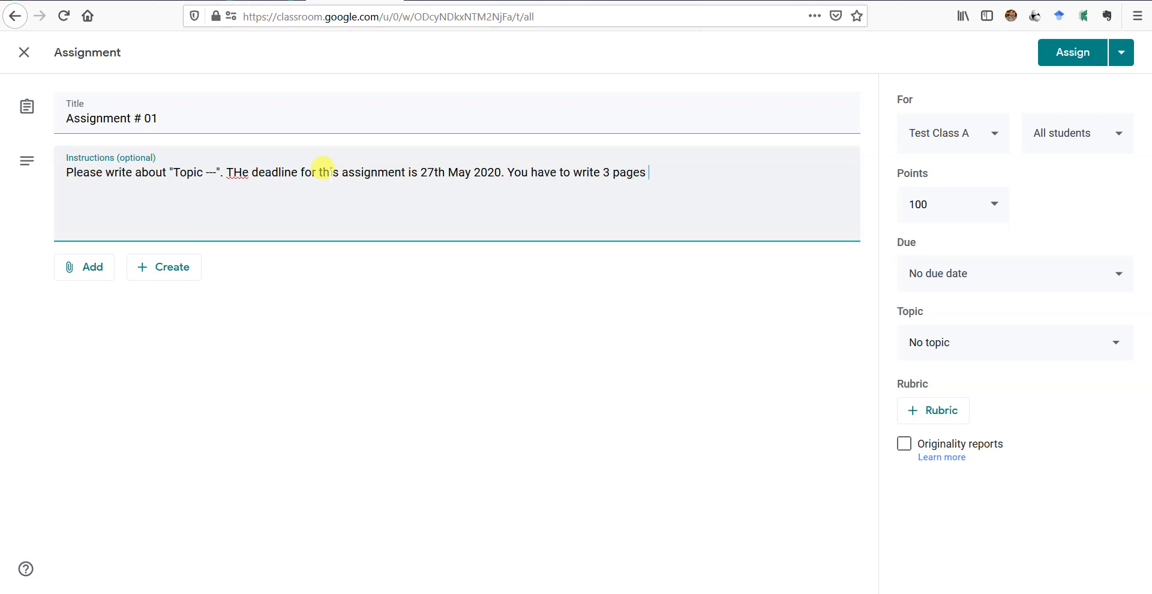
type("in MS Word with 12 F")
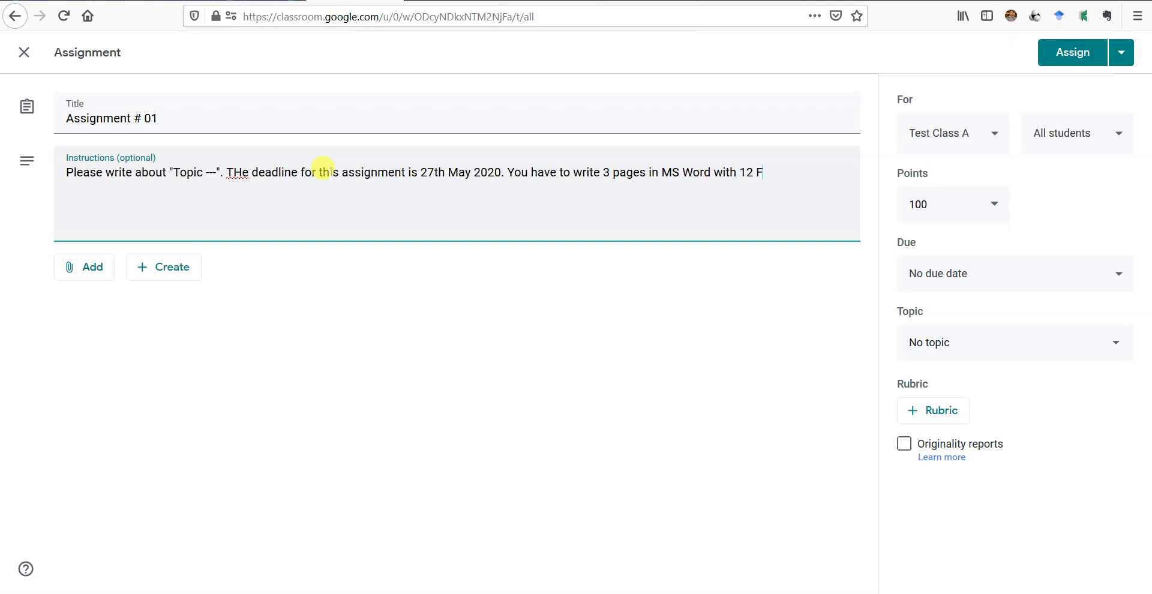
type("ont size and 1.5 line spacin")
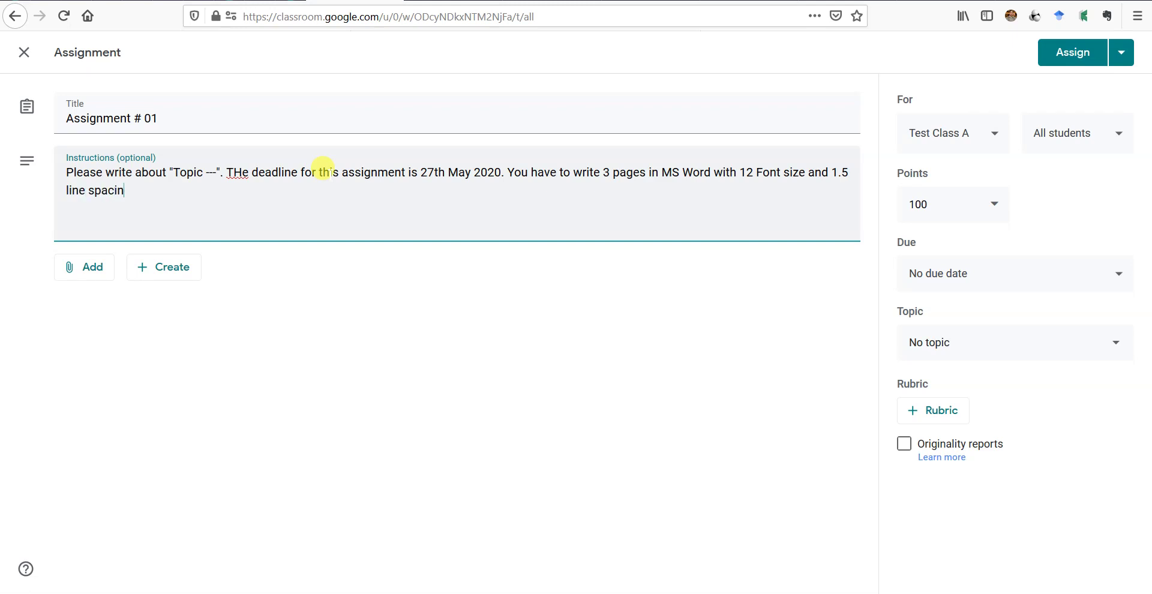
type("g.")
Check which attachment sources can be added to the assignment.
left_click(90, 269)
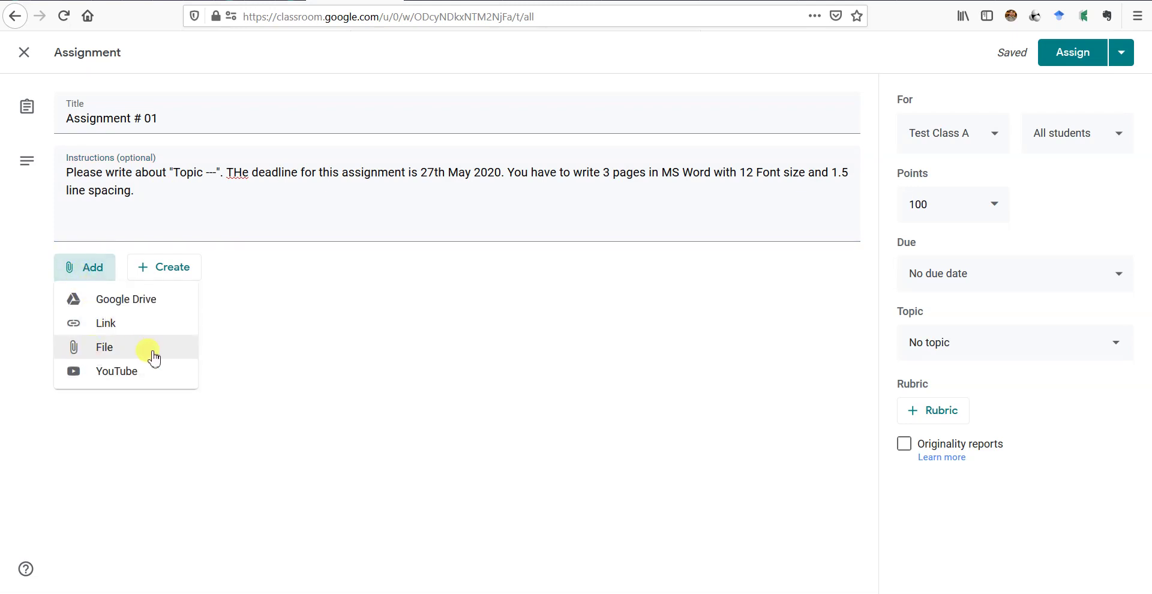
left_click(286, 352)
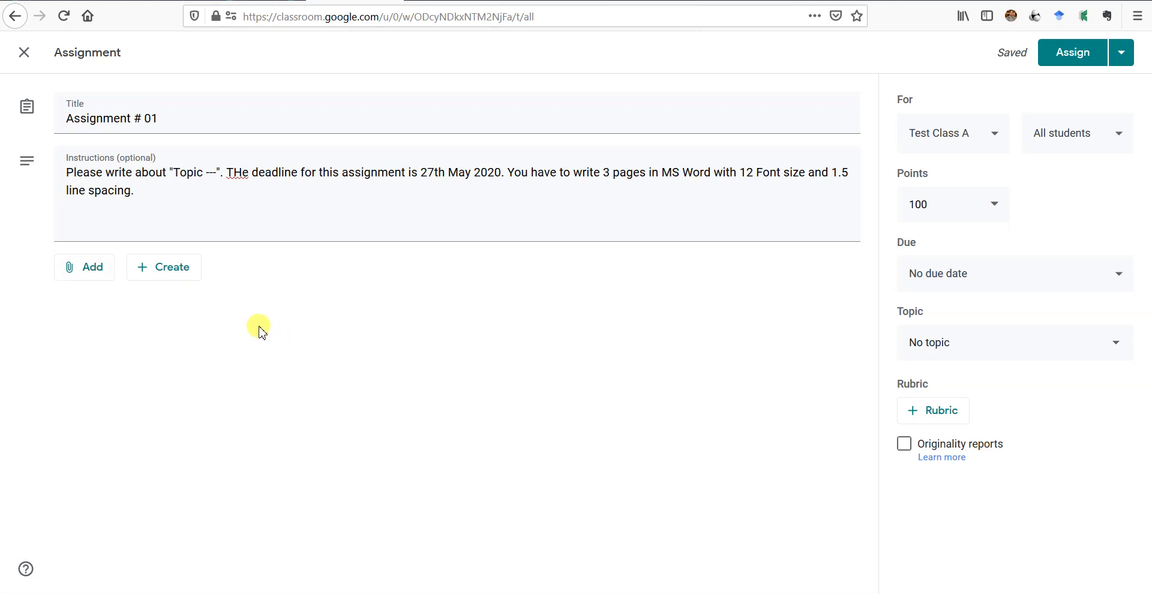
left_click(152, 205)
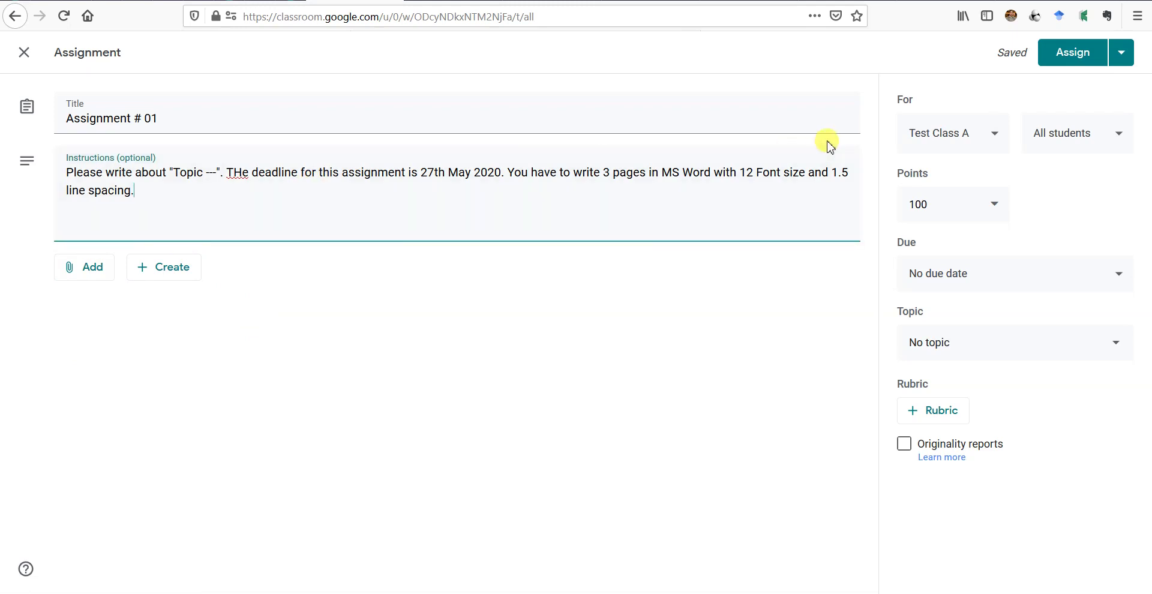
Try adding the BSCHEMIV-CHE Morning class to the assignment's recipients and check the student selection.
left_click(995, 134)
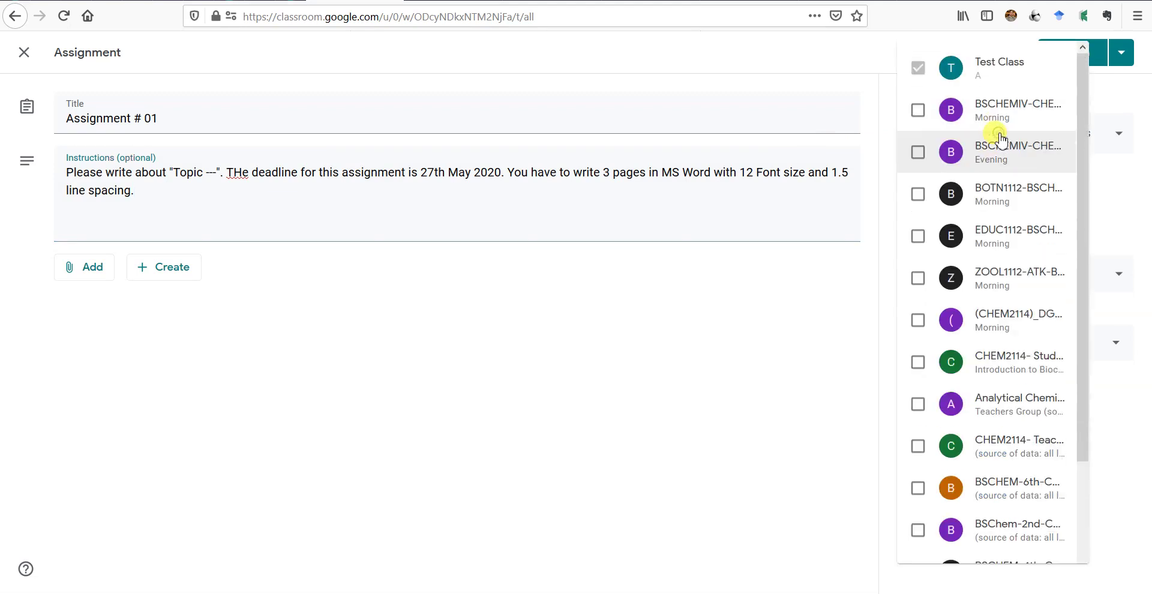
left_click(789, 257)
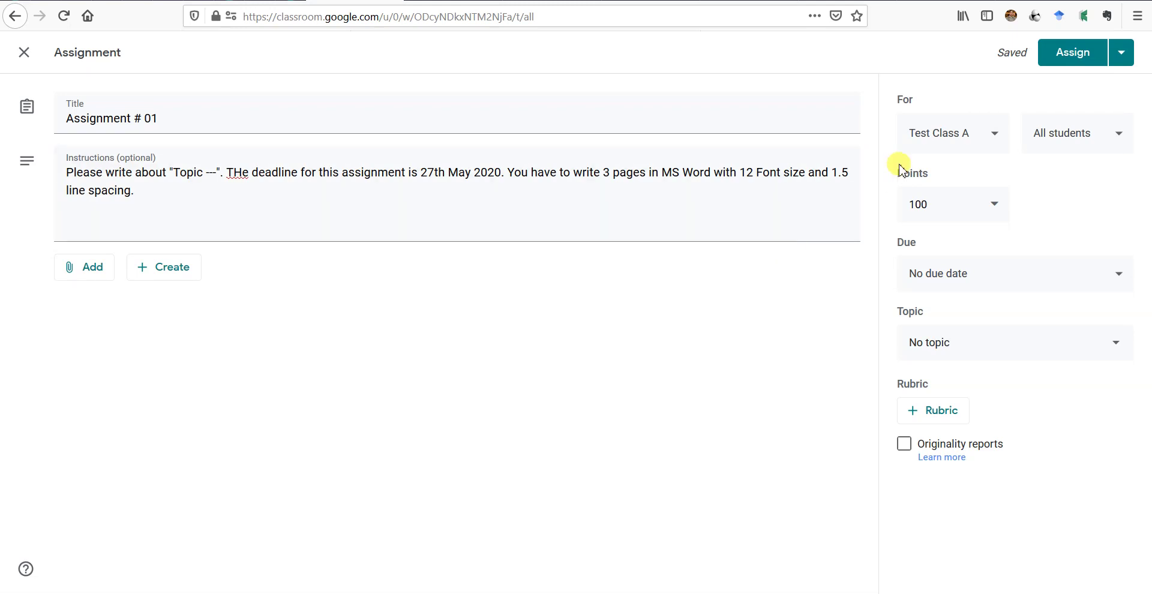
left_click(1008, 134)
left_click(918, 107)
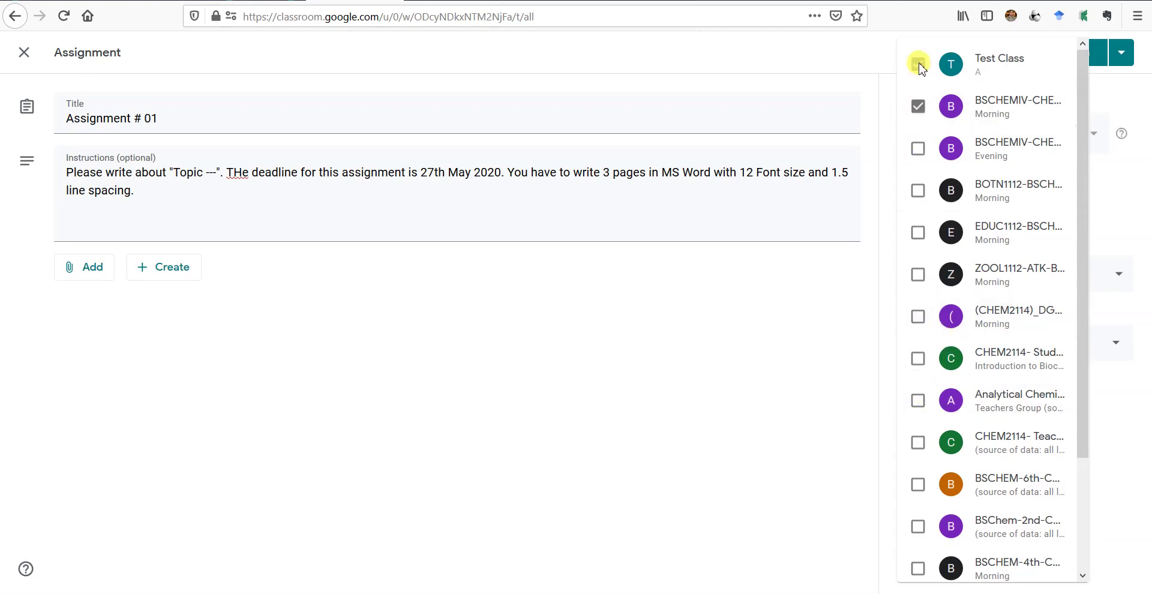
left_click(911, 122)
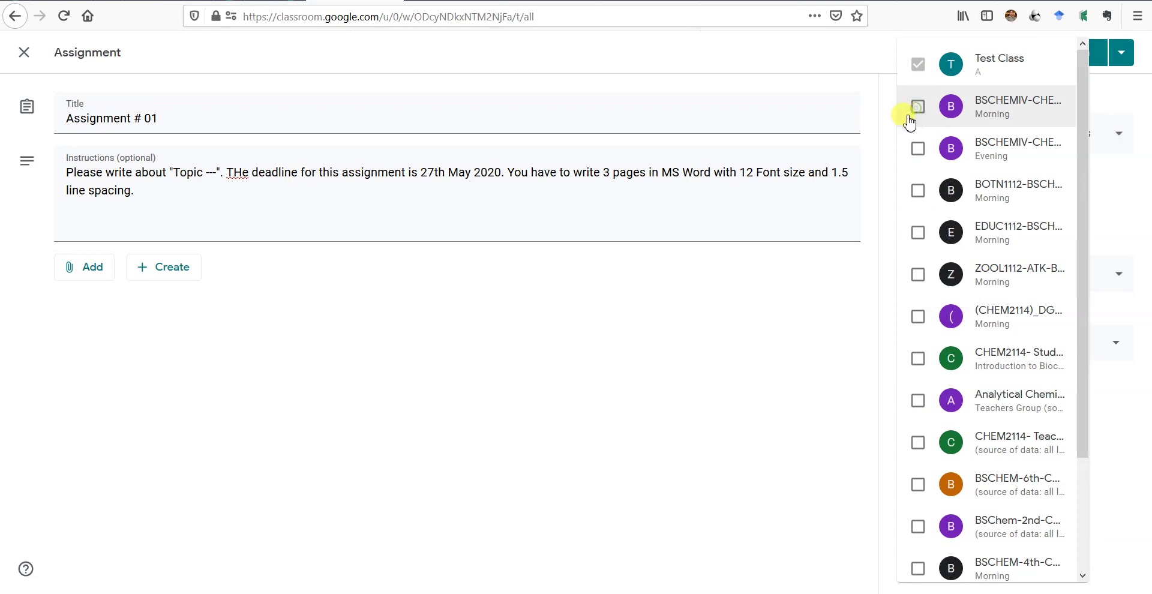
left_click(828, 296)
left_click(1067, 137)
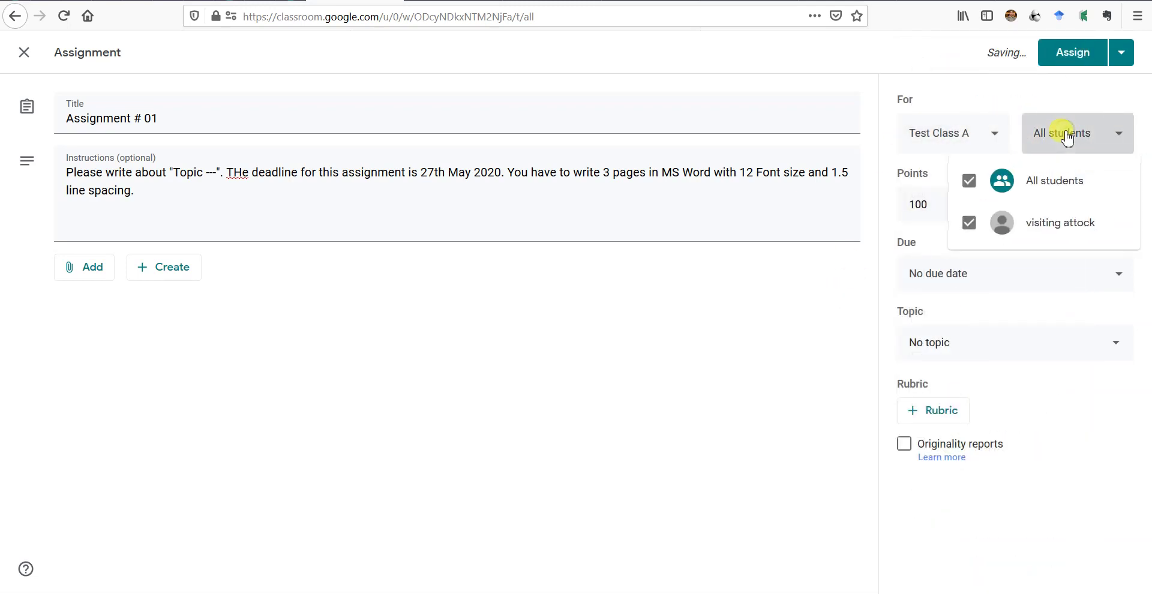
left_click(780, 309)
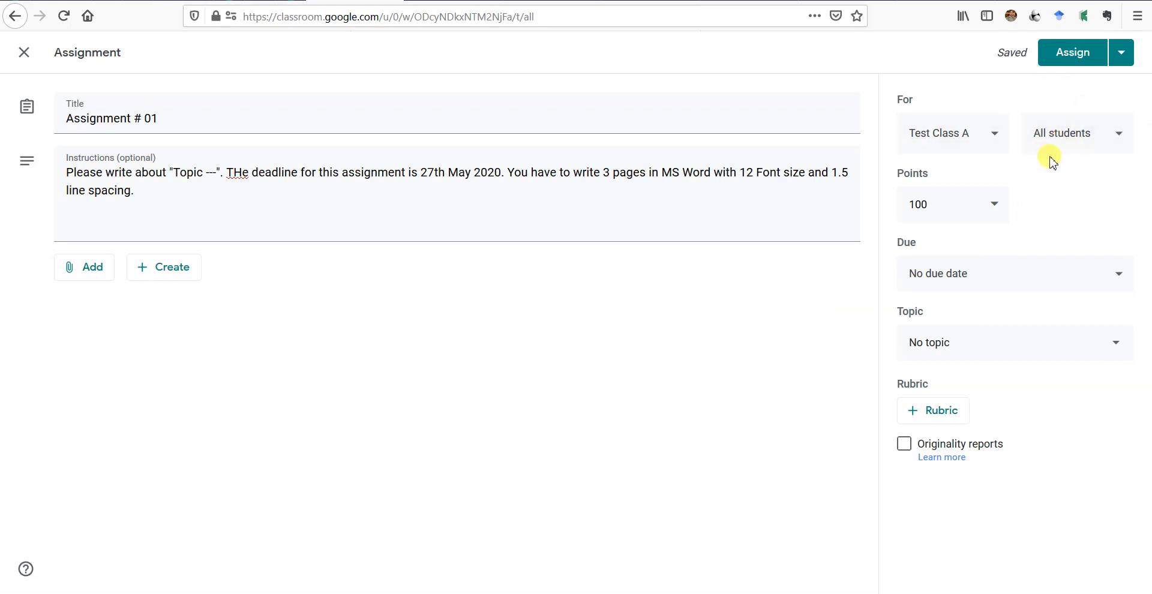
Set the assignment's points to 20.
left_click(932, 204)
left_click_drag(931, 203, 892, 210)
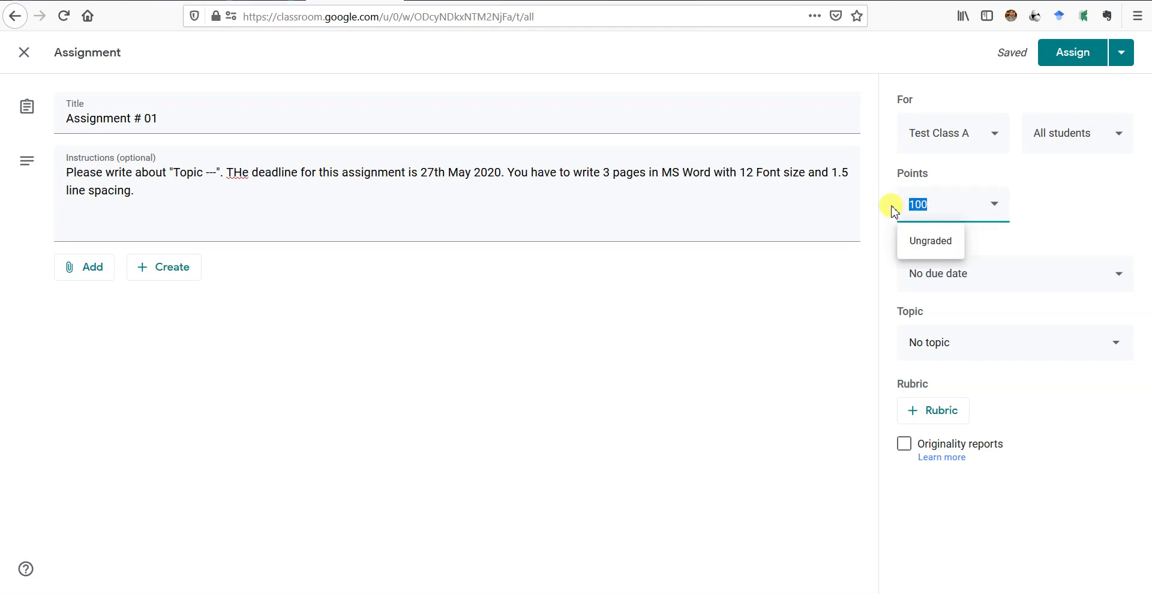
type("20")
left_click(861, 274)
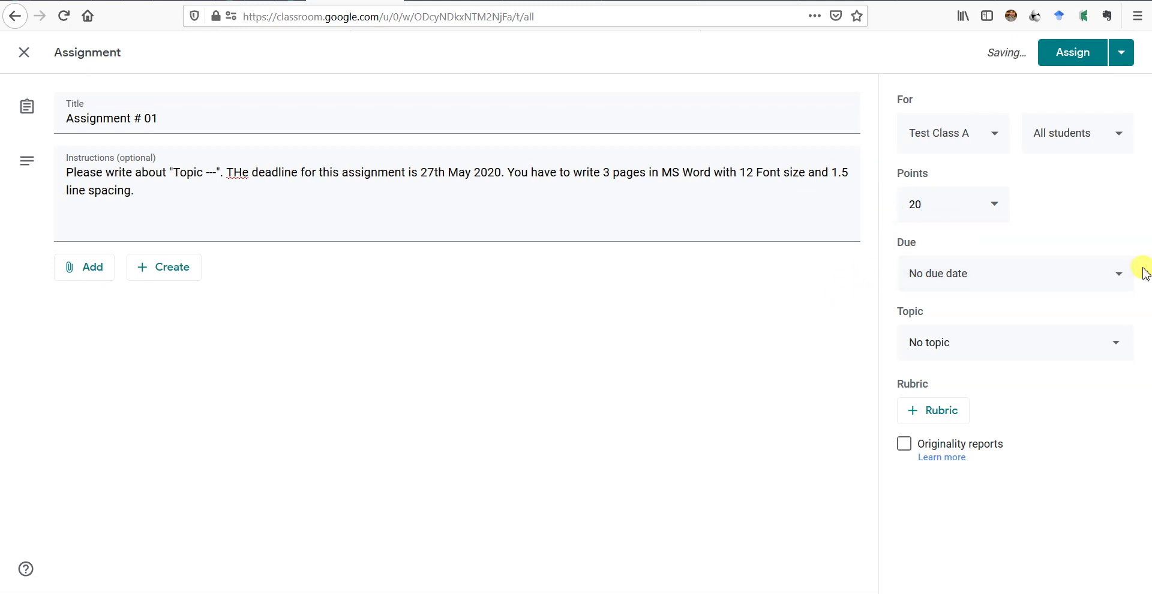
Set the assignment's due date to May 28, 2020 with the time 11:59 PM.
left_click(1116, 277)
left_click(1030, 352)
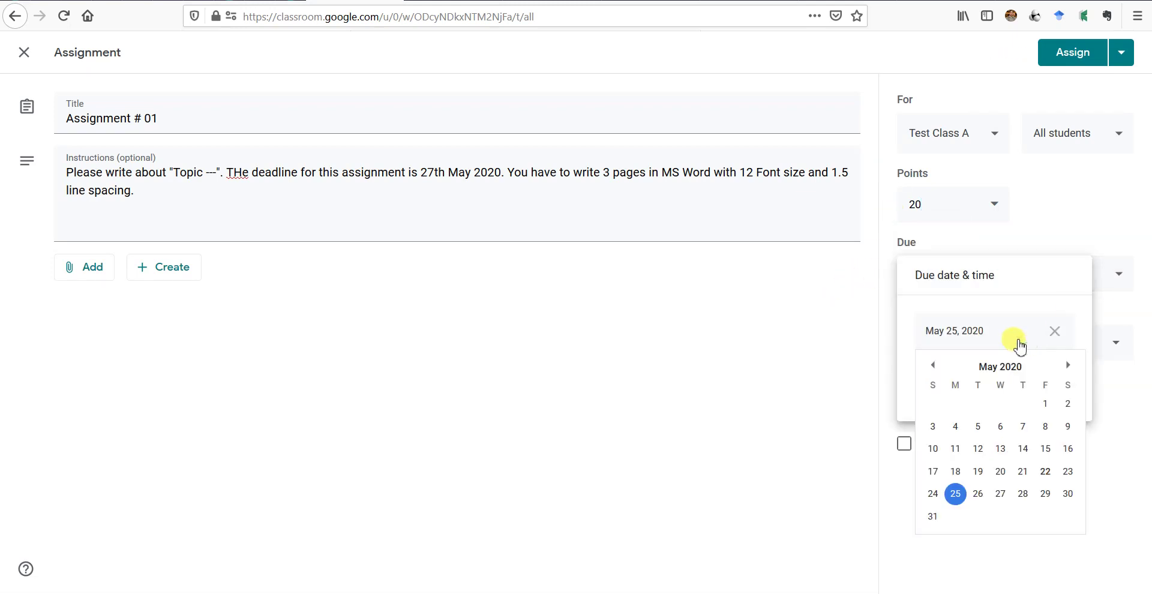
left_click(1022, 495)
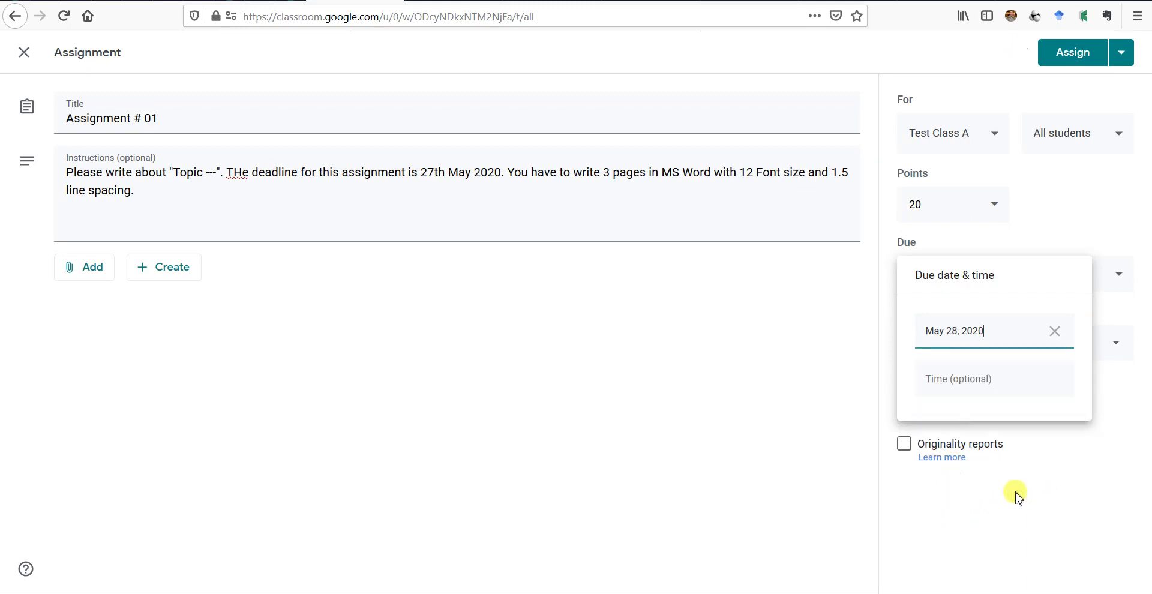
left_click(992, 384)
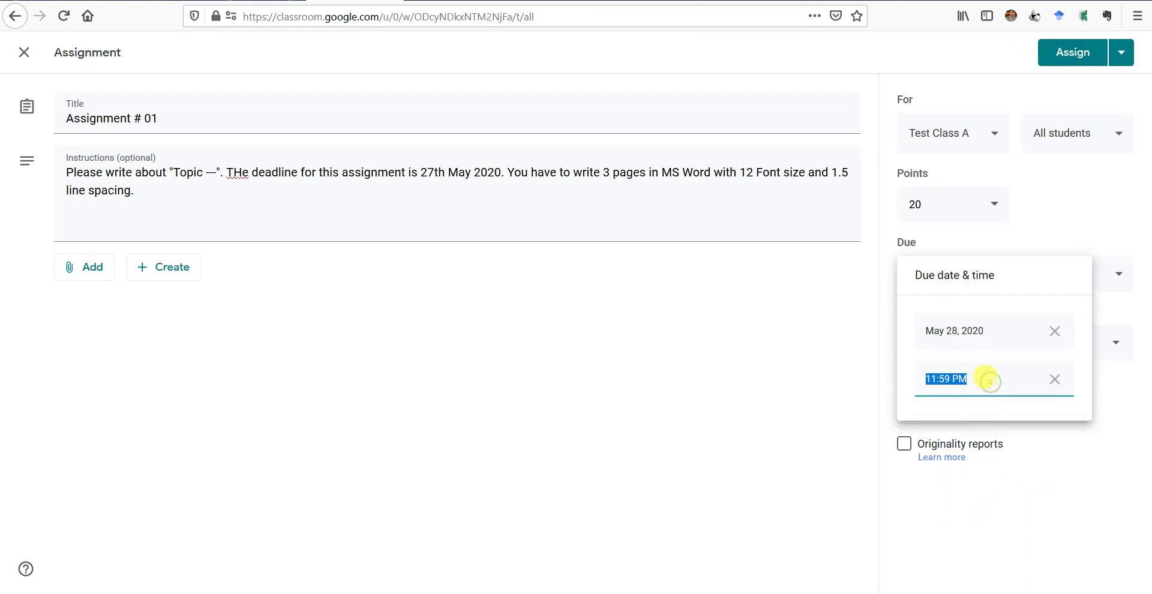
left_click(816, 383)
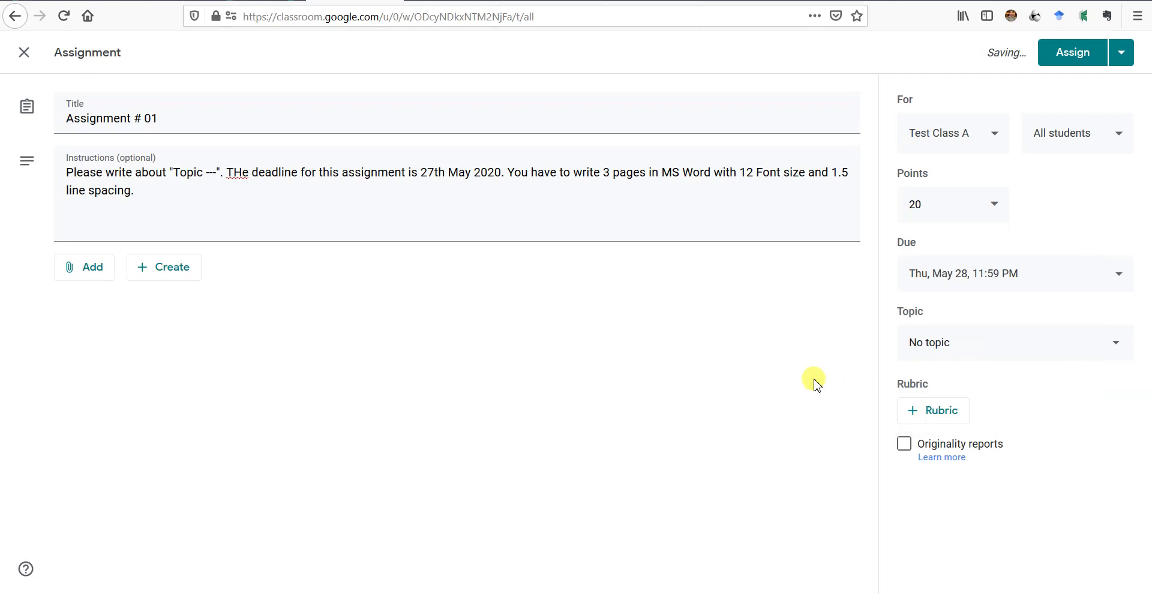
Create a new topic named "Assignments" for this assignment.
left_click(918, 347)
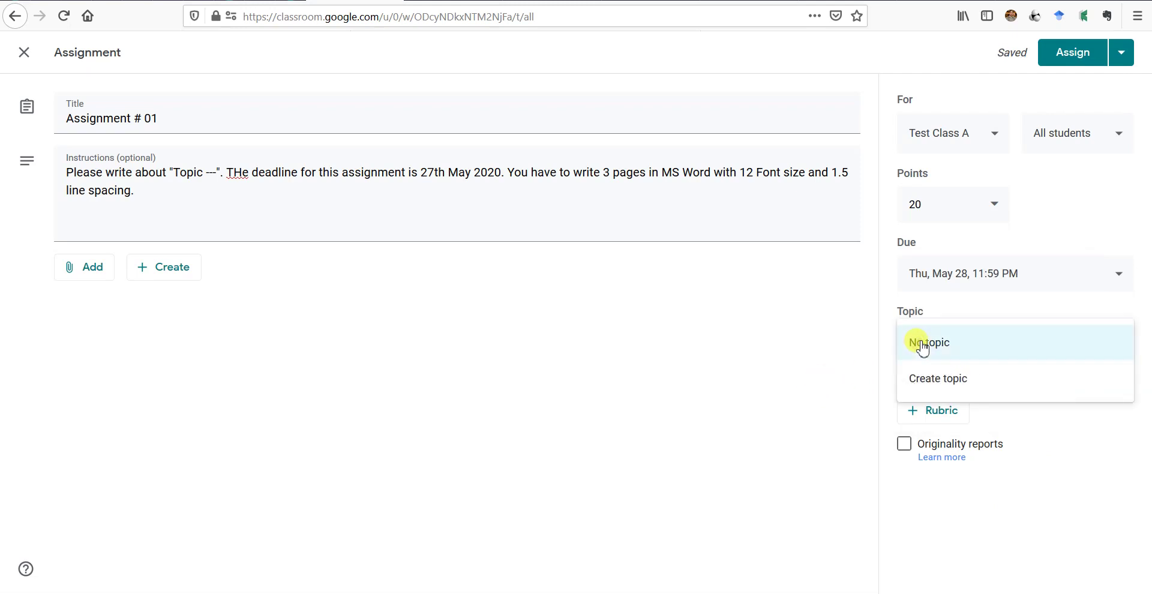
left_click(985, 380)
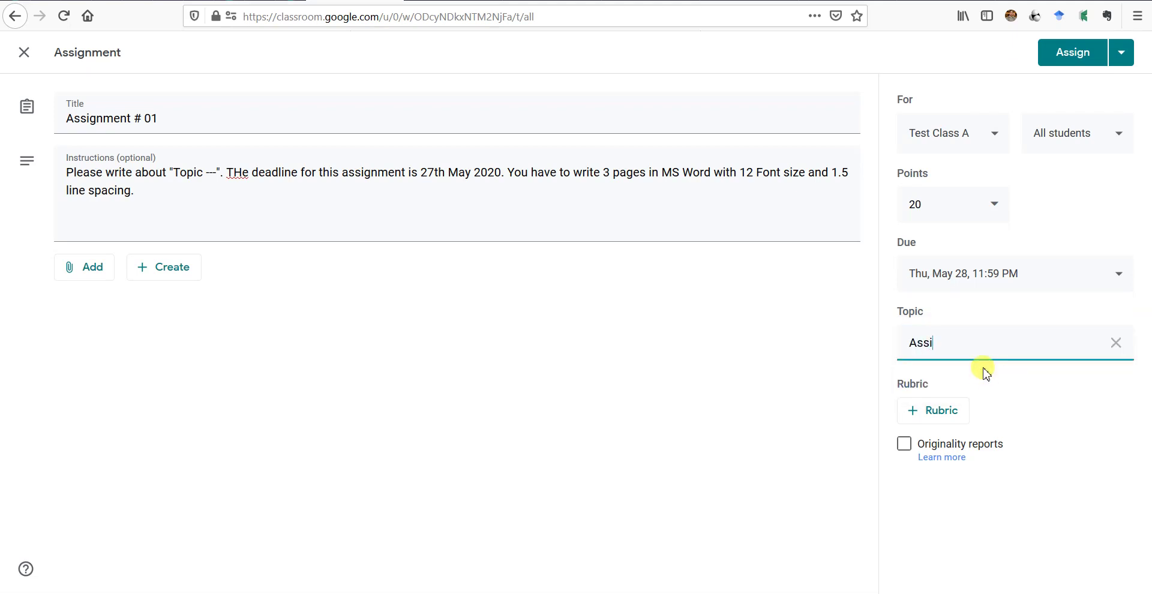
type("Assignments")
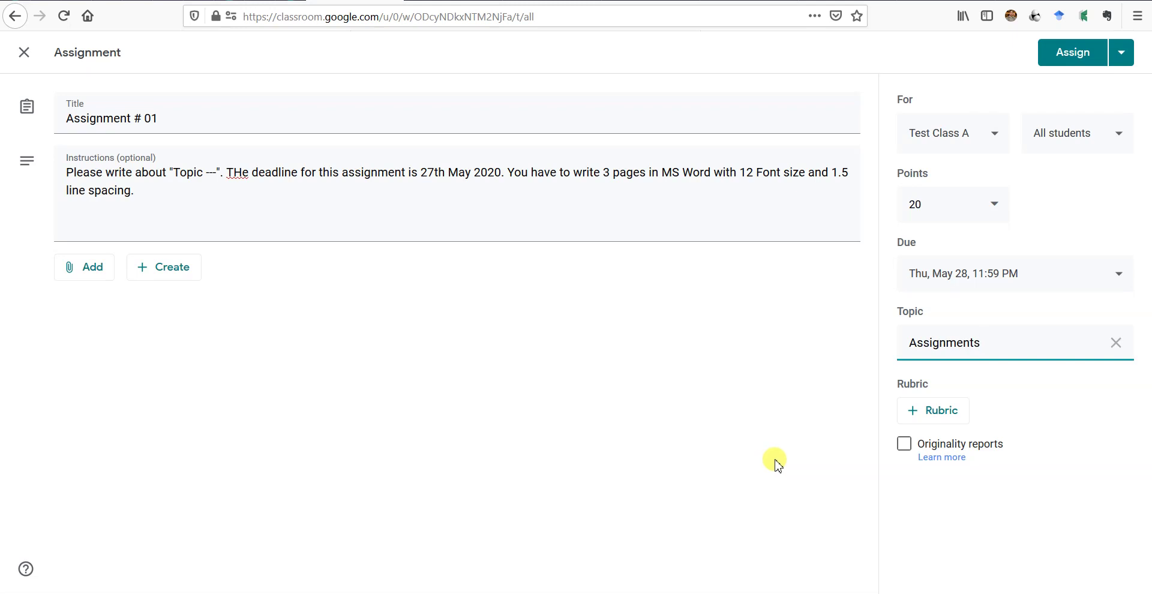
Try enabling originality reports for the assignment.
left_click(904, 449)
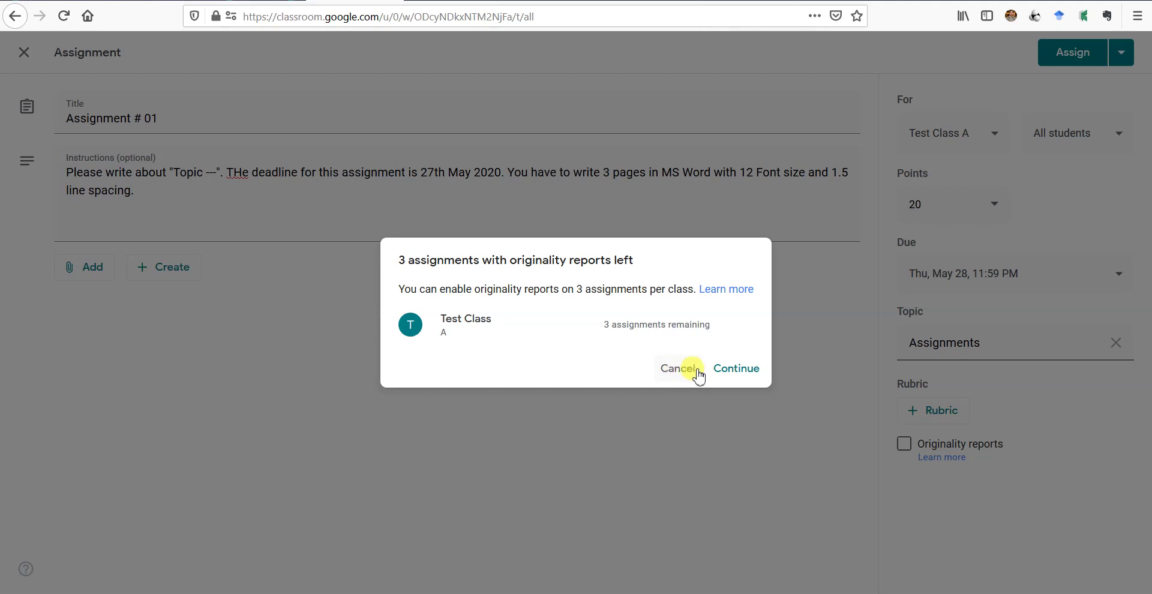
left_click(732, 373)
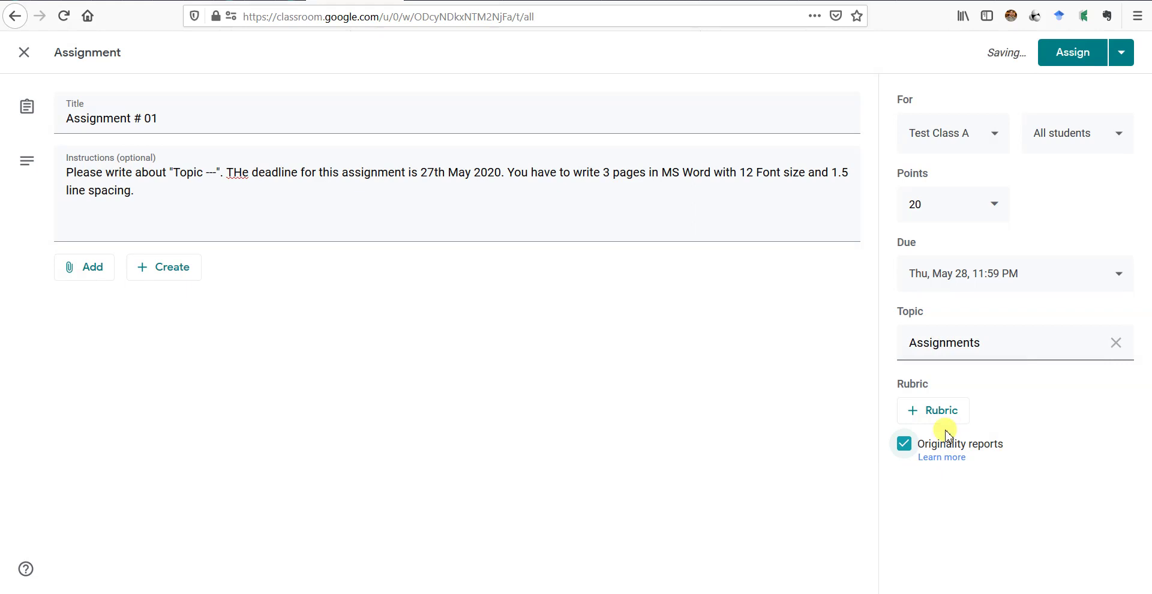
left_click(905, 445)
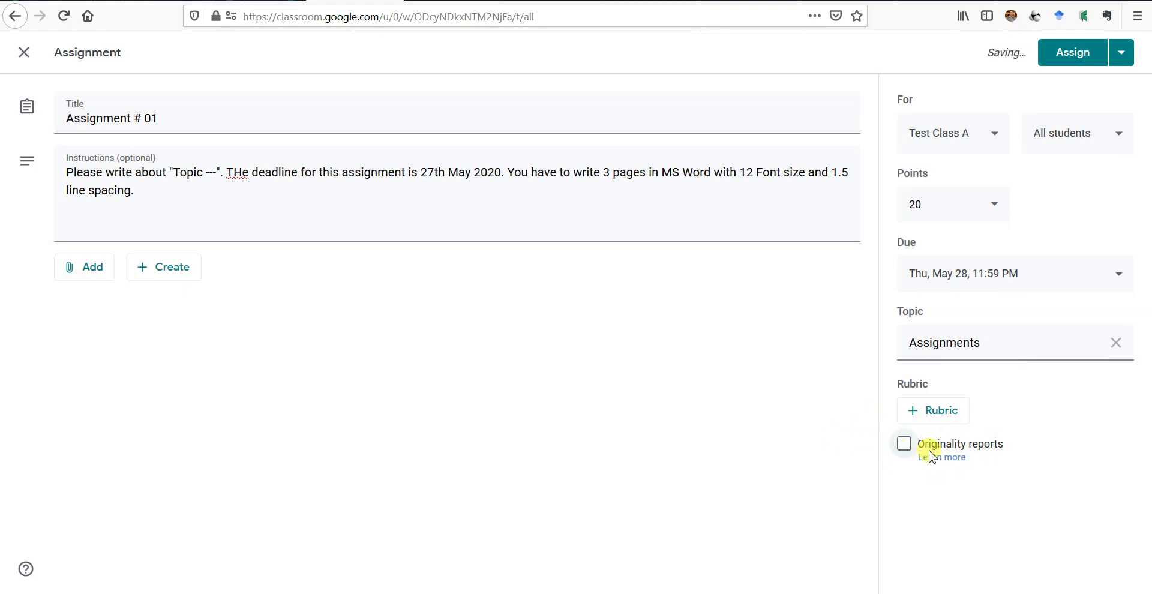
Correct the misspelled "THe" to "The" in the instructions and assign the work to the class.
double_click(236, 173)
type("The")
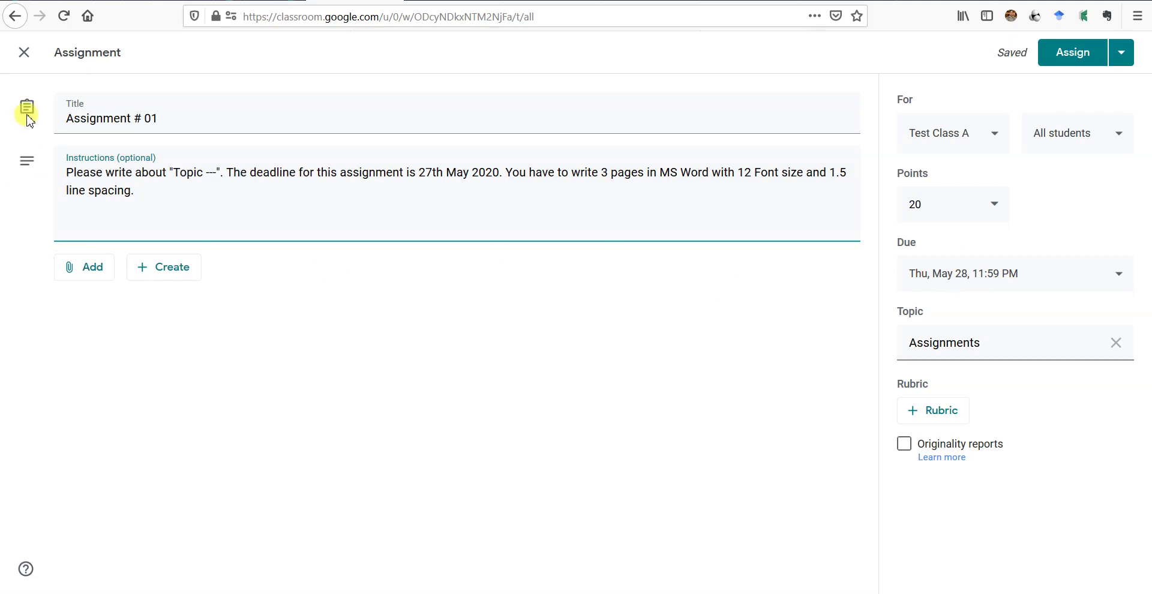
left_click(1074, 60)
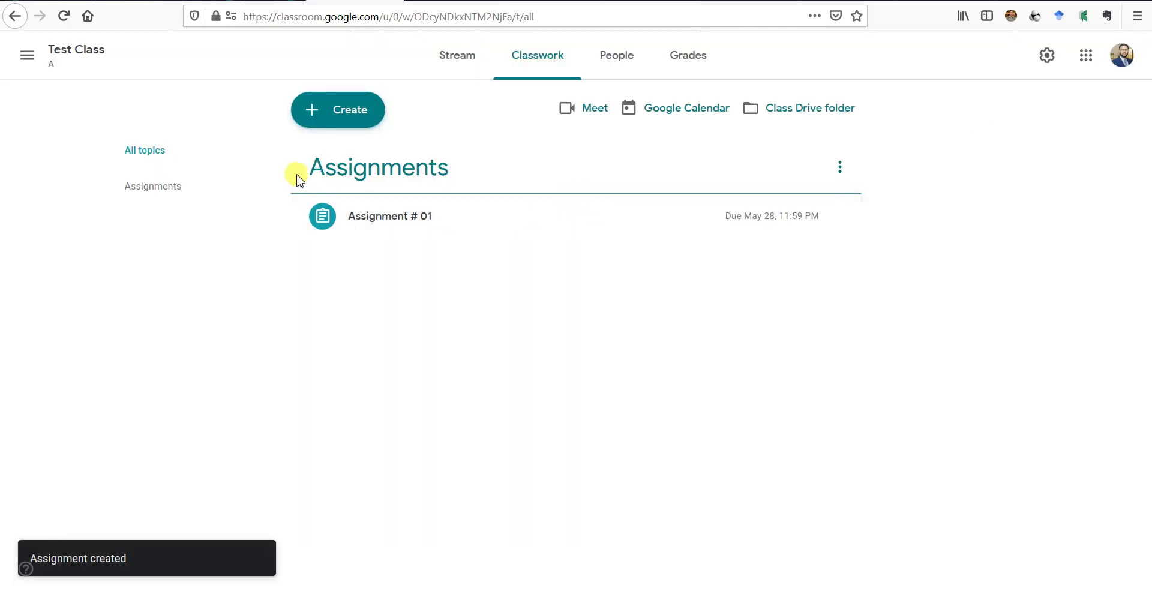
Open the student's turned-in Word document for Assignment # 01 and read it through.
mouse_move(311, 174)
left_mouse_down()
mouse_move(359, 163)
mouse_move(296, 173)
left_mouse_up()
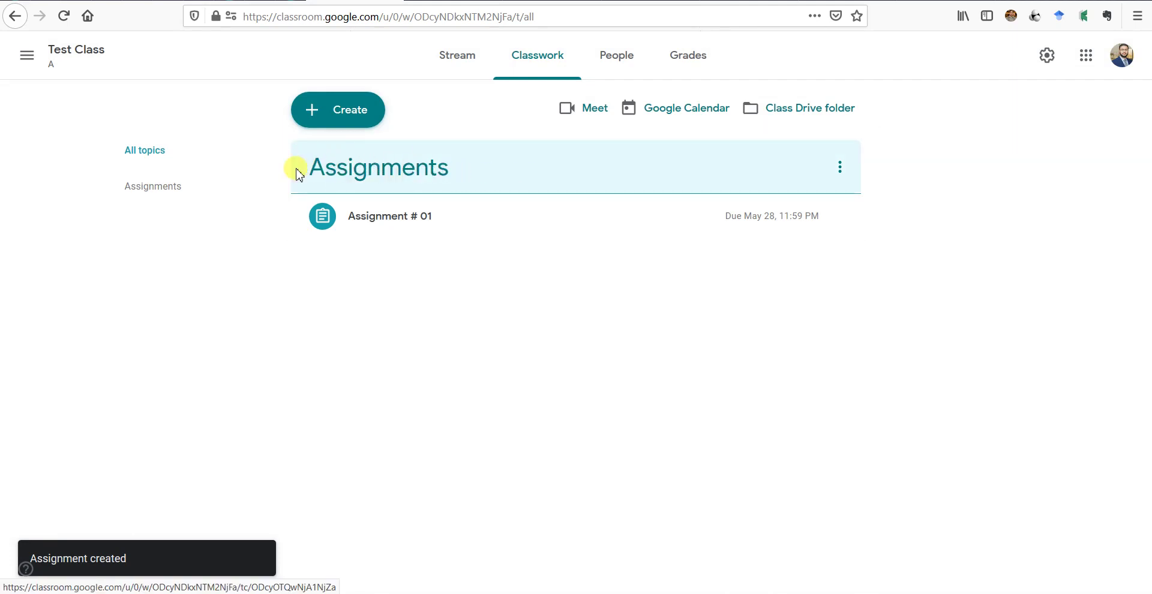
left_click(378, 225)
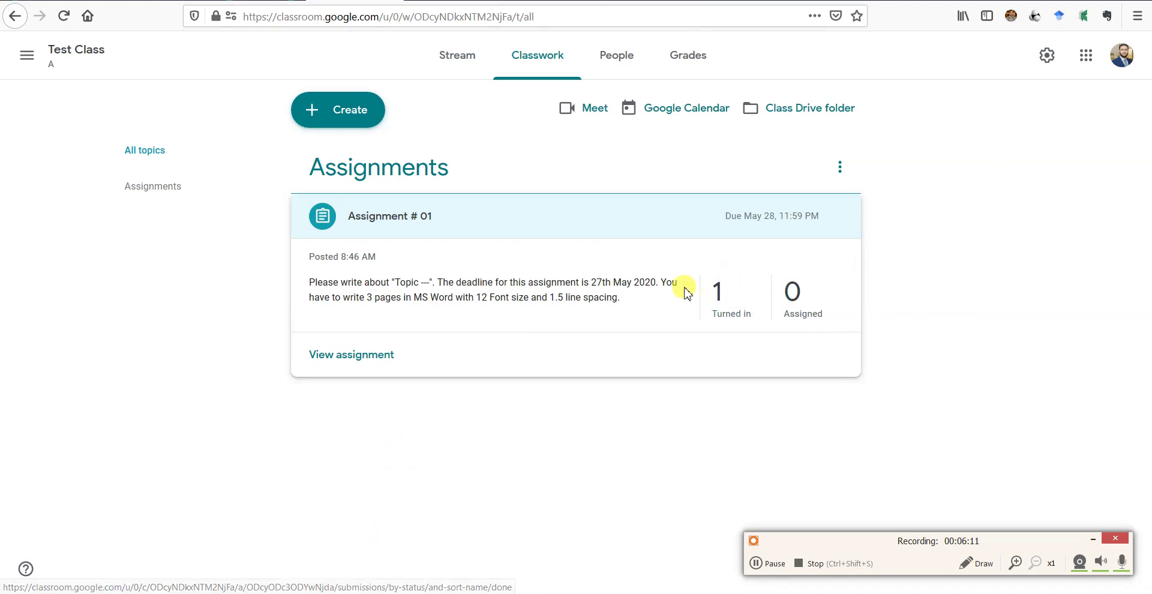
left_click(353, 356)
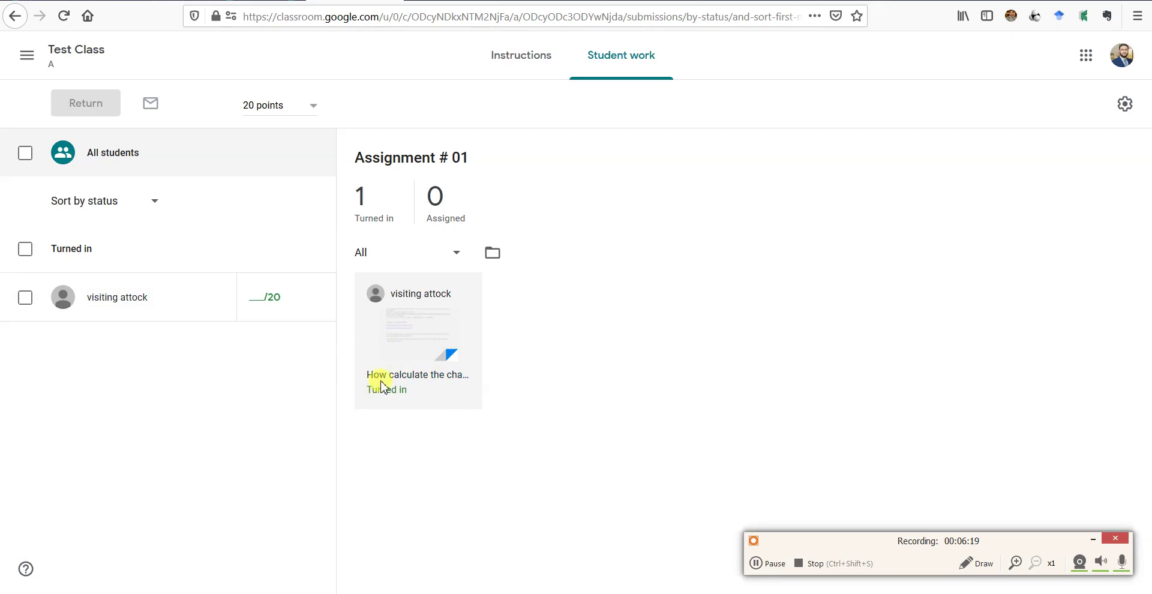
left_click(429, 340)
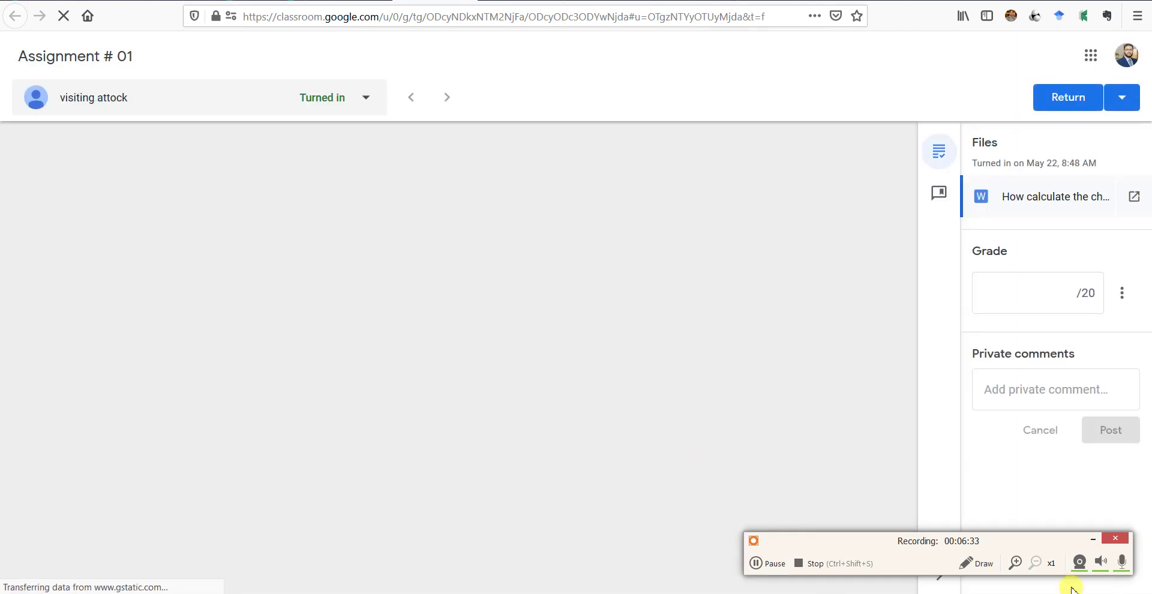
left_click(1093, 538)
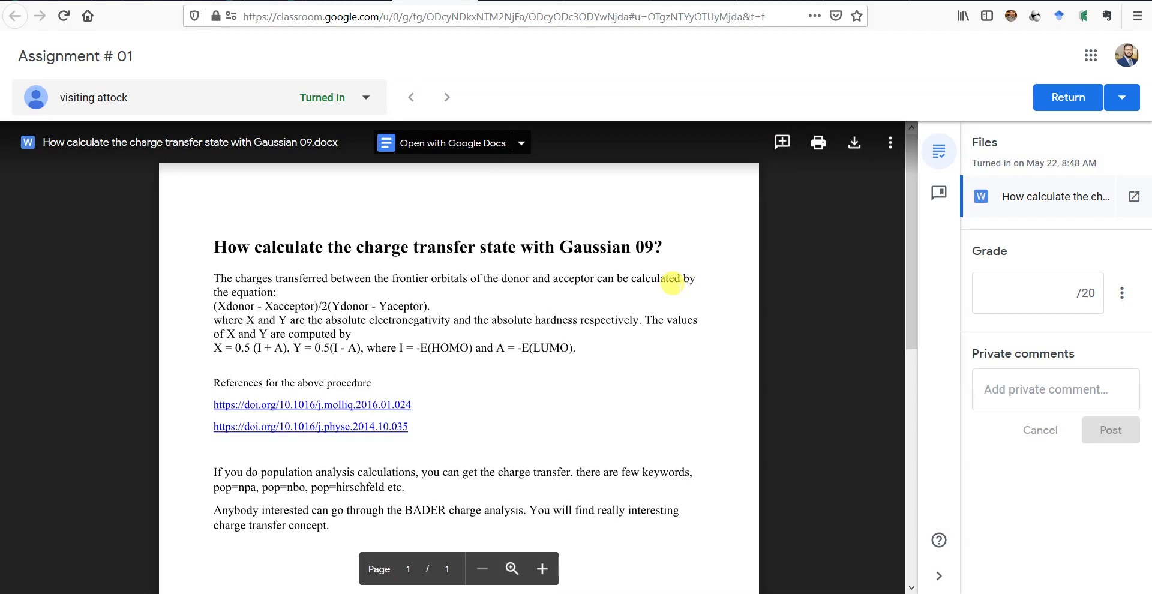
scroll(543, 291, "down", 4)
scroll(552, 294, "up", 4)
scroll(548, 224, "down", 6)
scroll(555, 295, "up", 6)
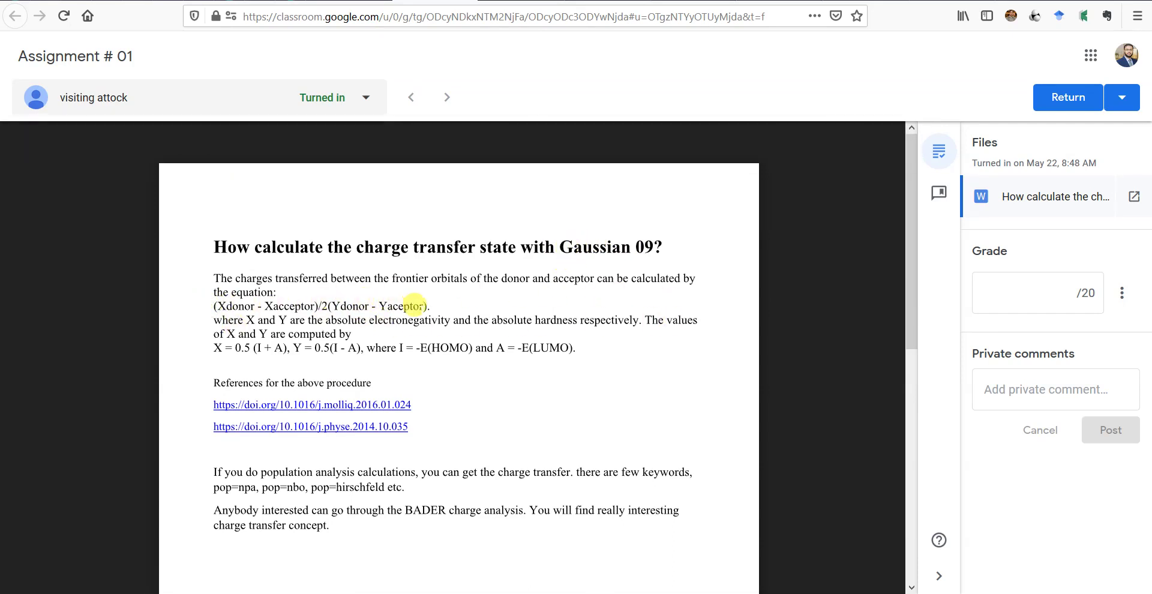
Add the comment "This equation must be numbered." to the equation "(Xdonor - Xacceptor)/2(Ydonor - Yaceptor)." in the submission.
left_click_drag(216, 303, 434, 300)
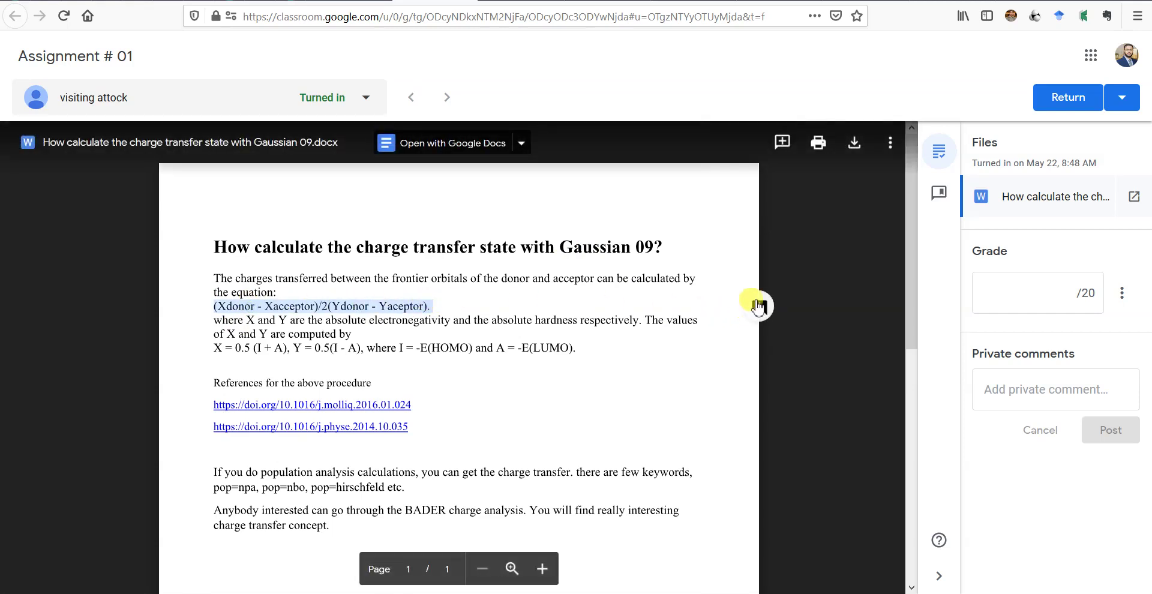
left_click(759, 307)
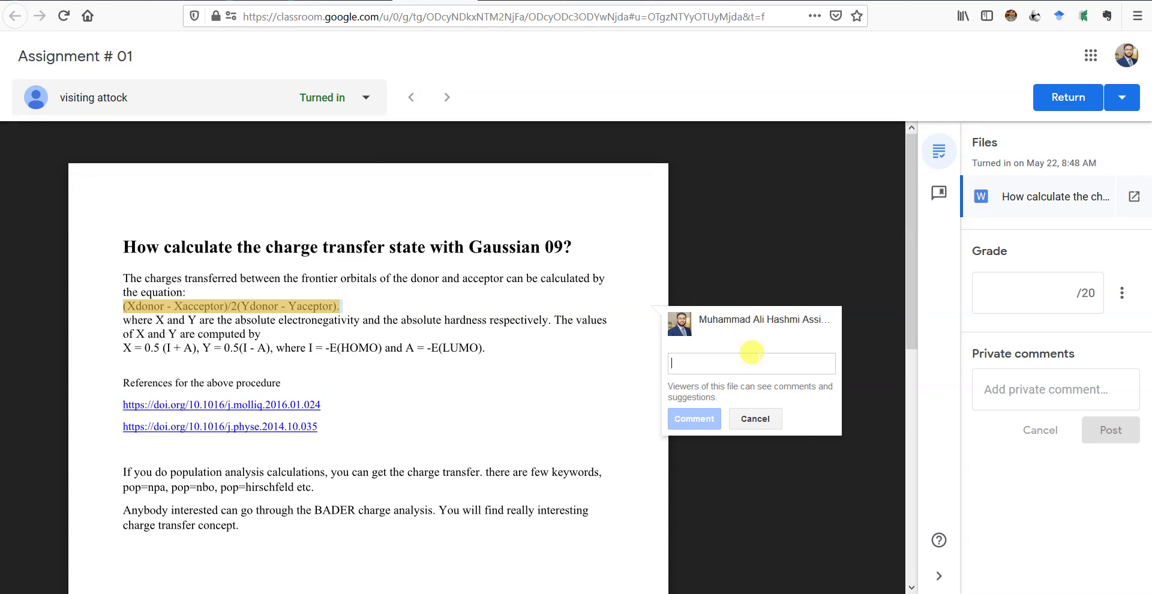
type("This equation must be numbered.")
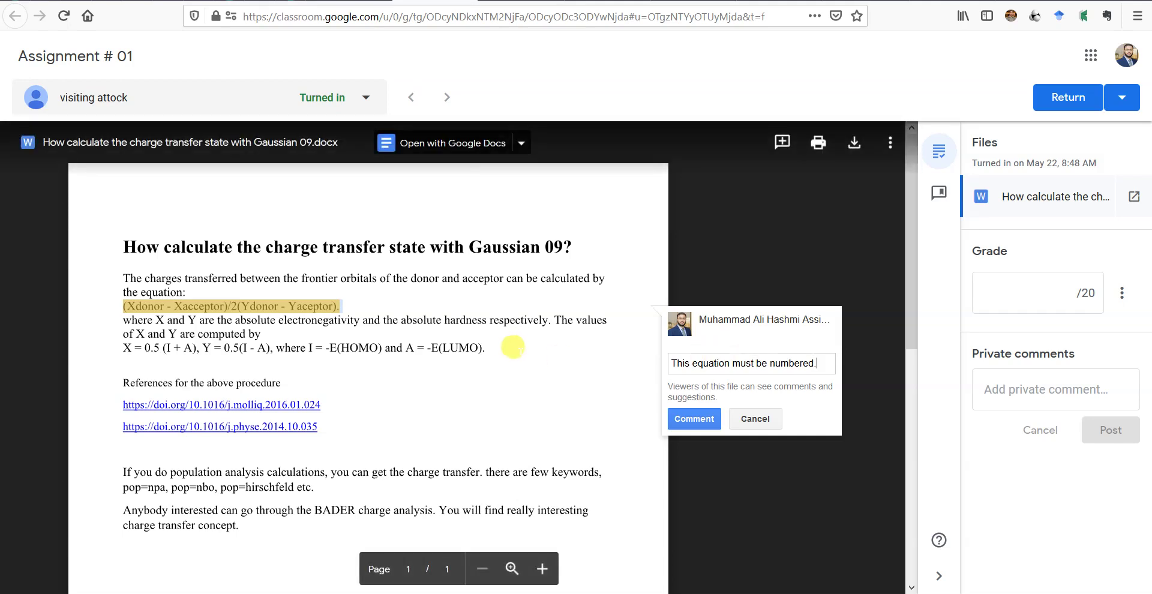
left_click_drag(118, 377, 442, 406)
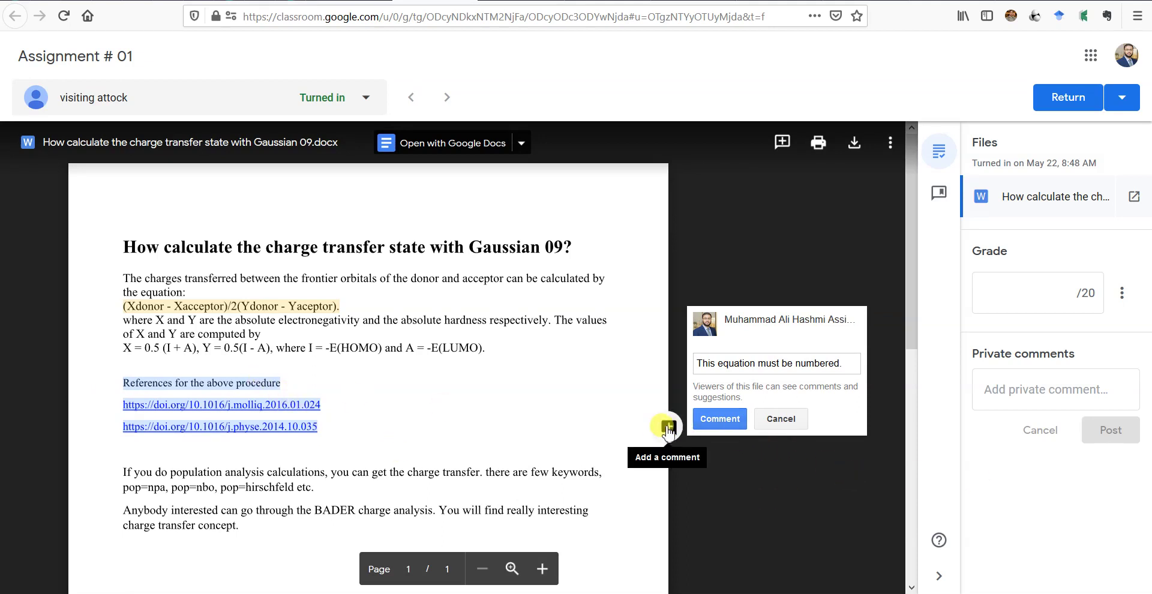
left_click(717, 420)
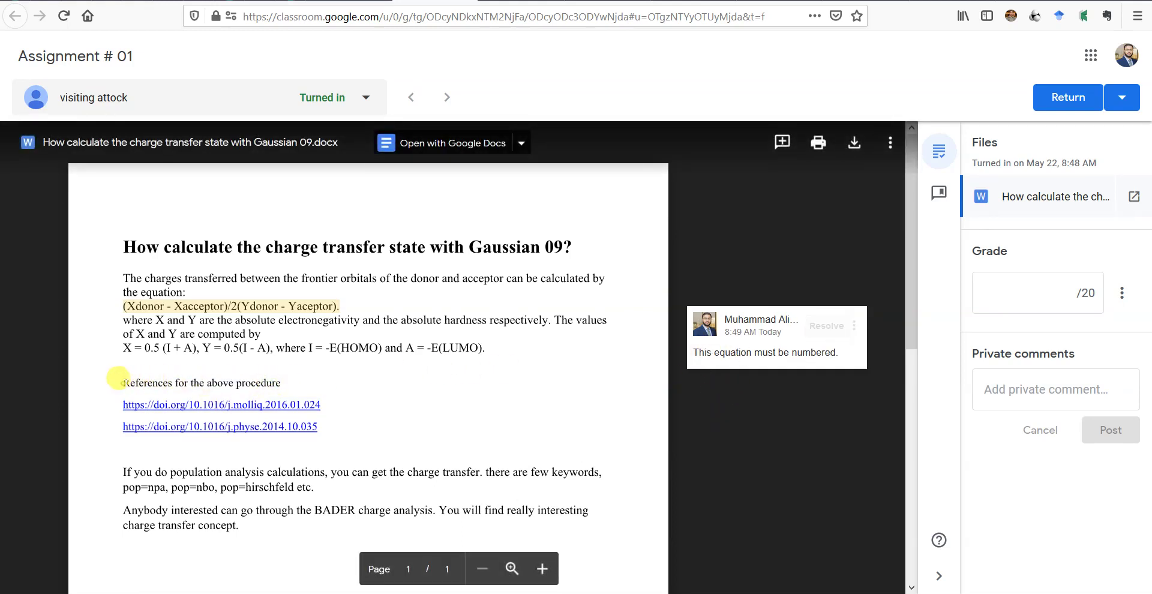
Comment "References should be at the end of the assignment." on the line "References for the above procedure".
left_click_drag(119, 378, 264, 377)
left_click(669, 384)
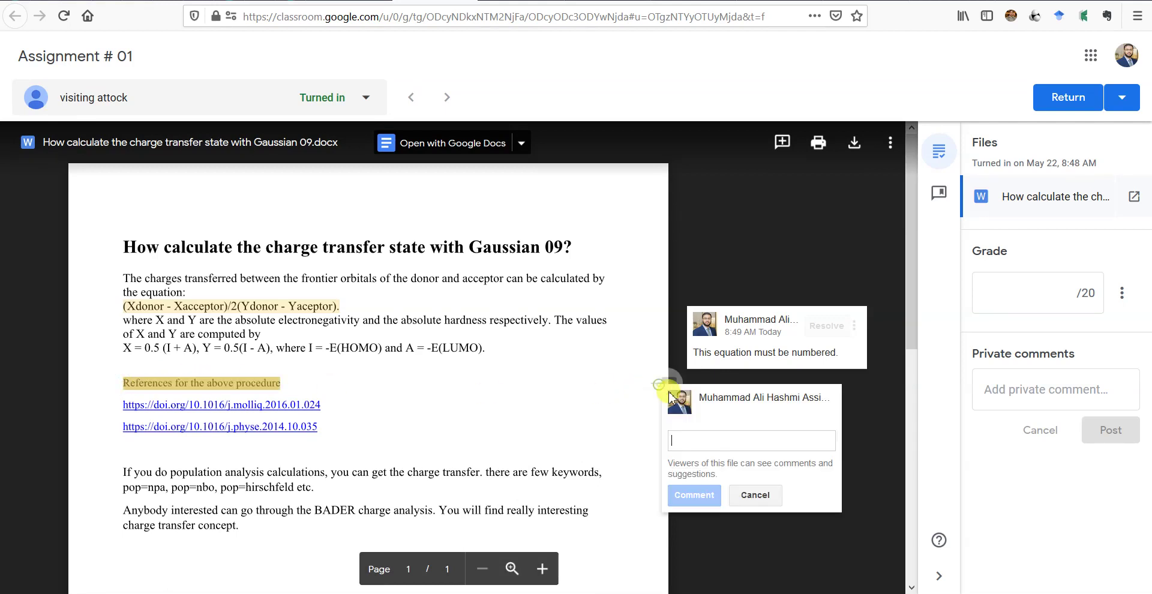
type("Re")
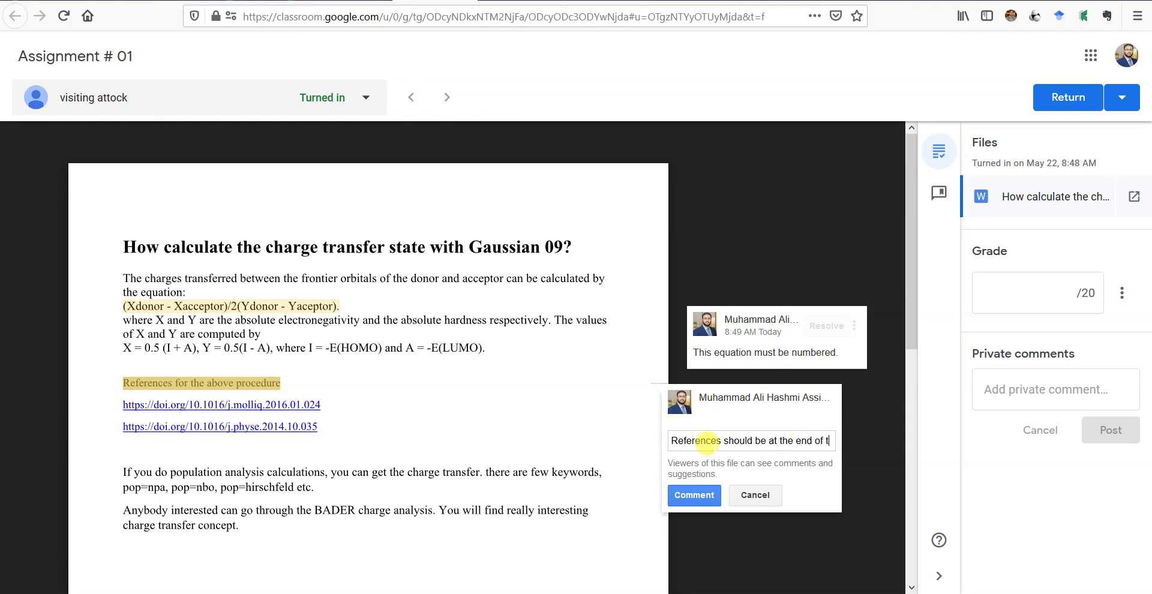
type("he assignment.")
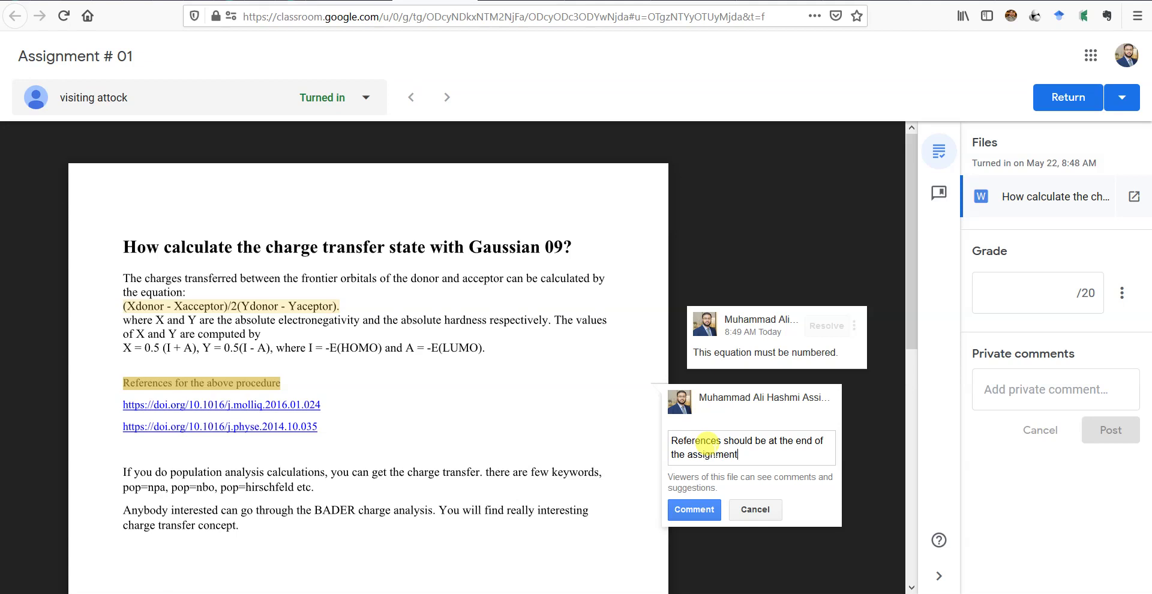
left_click(694, 509)
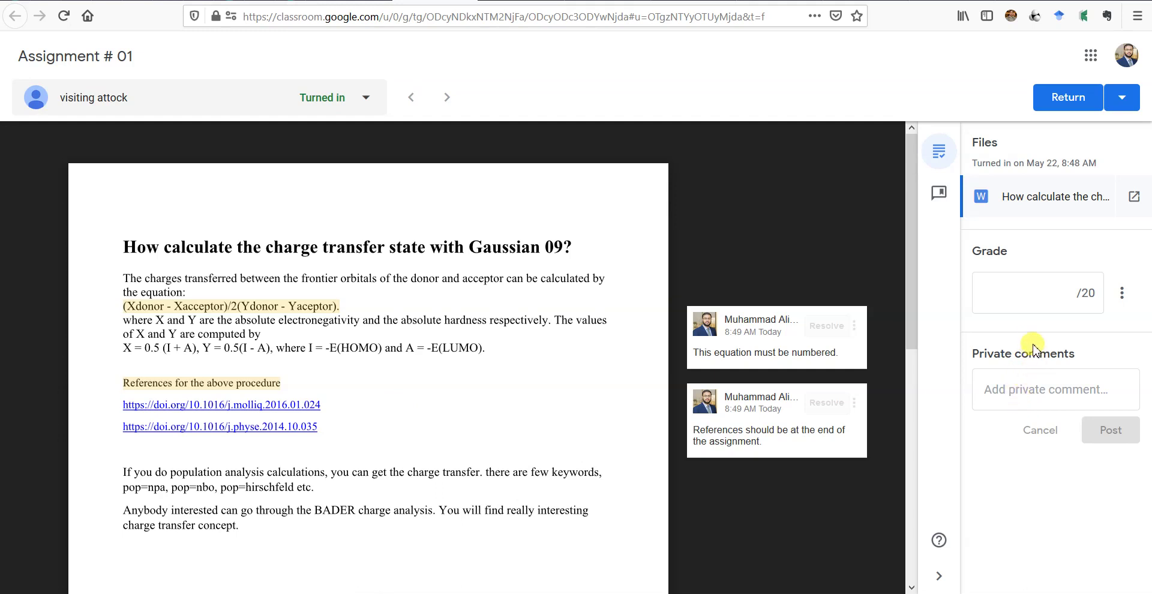
Grade the submission 15 out of 20 and post the private comment "Your assignment is not satisfactory. You need to work hard to improve your grades.".
left_click(1030, 290)
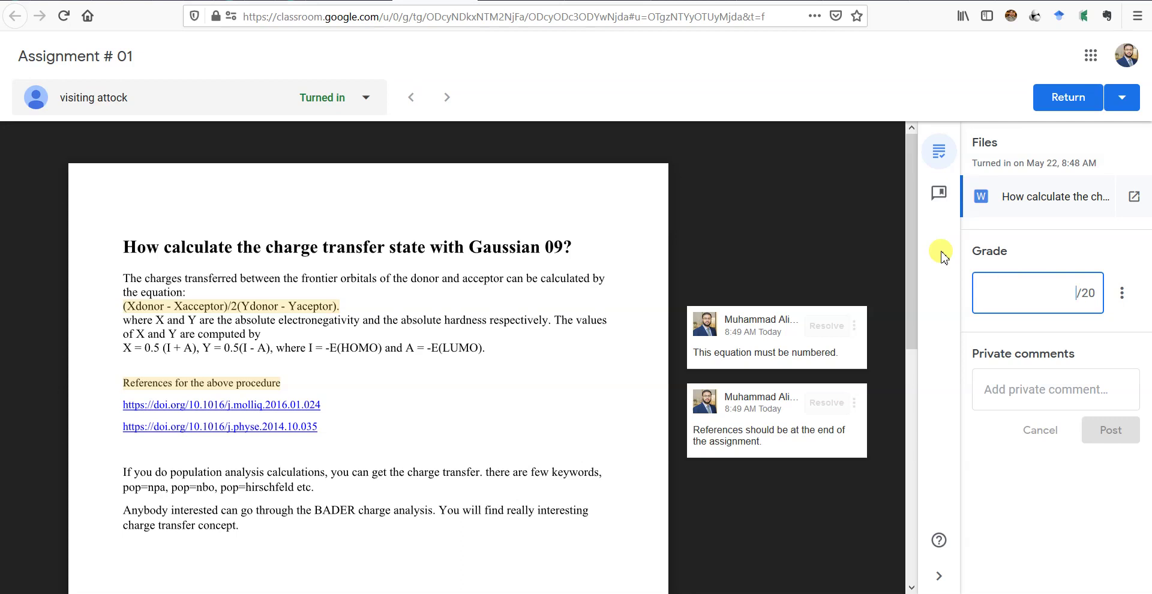
type("15")
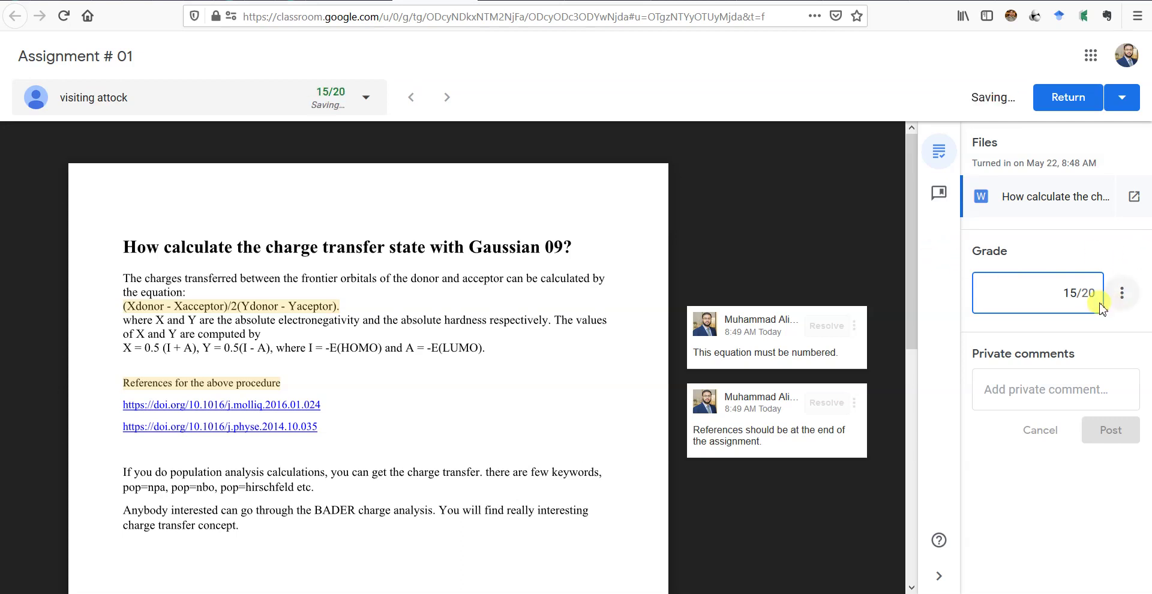
left_click(1014, 385)
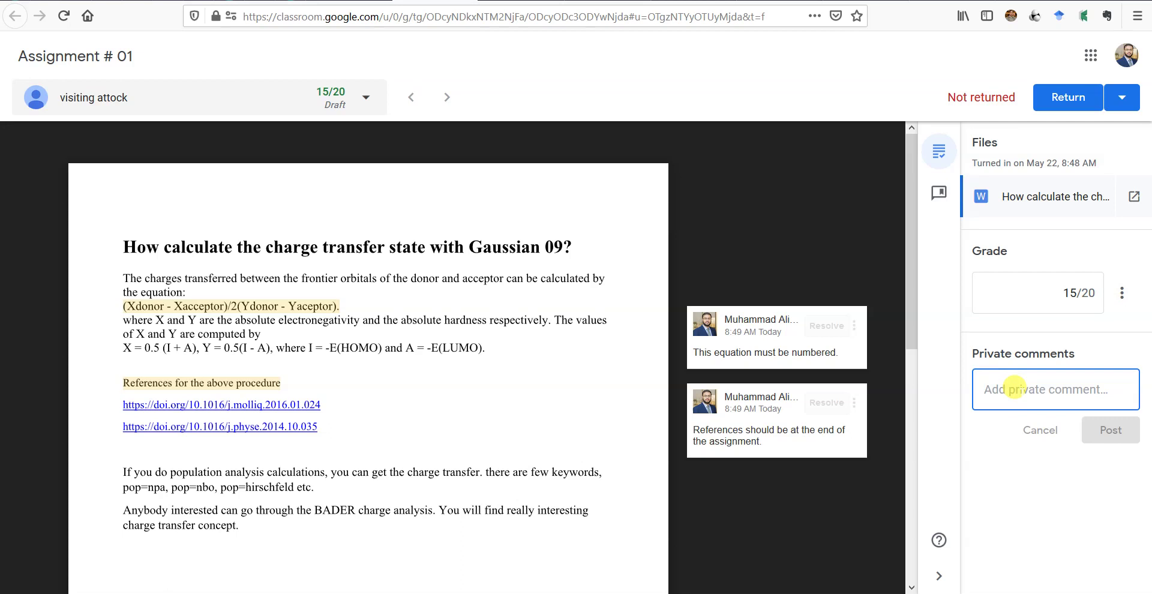
type("Your assignment")
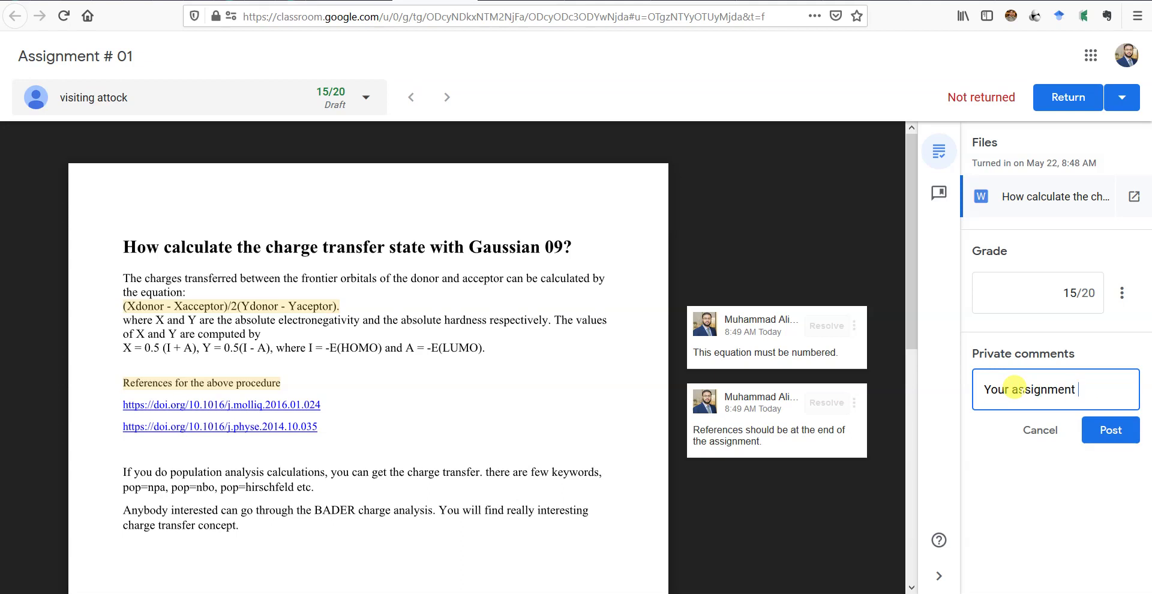
type("is not satisfactory. You")
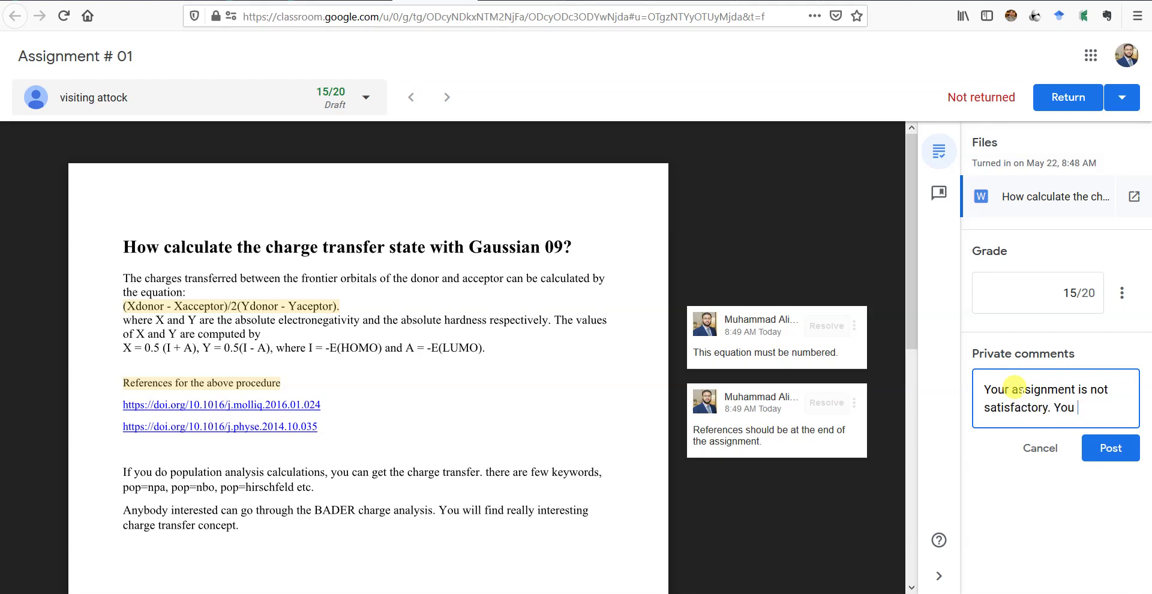
type(" need to work hard to")
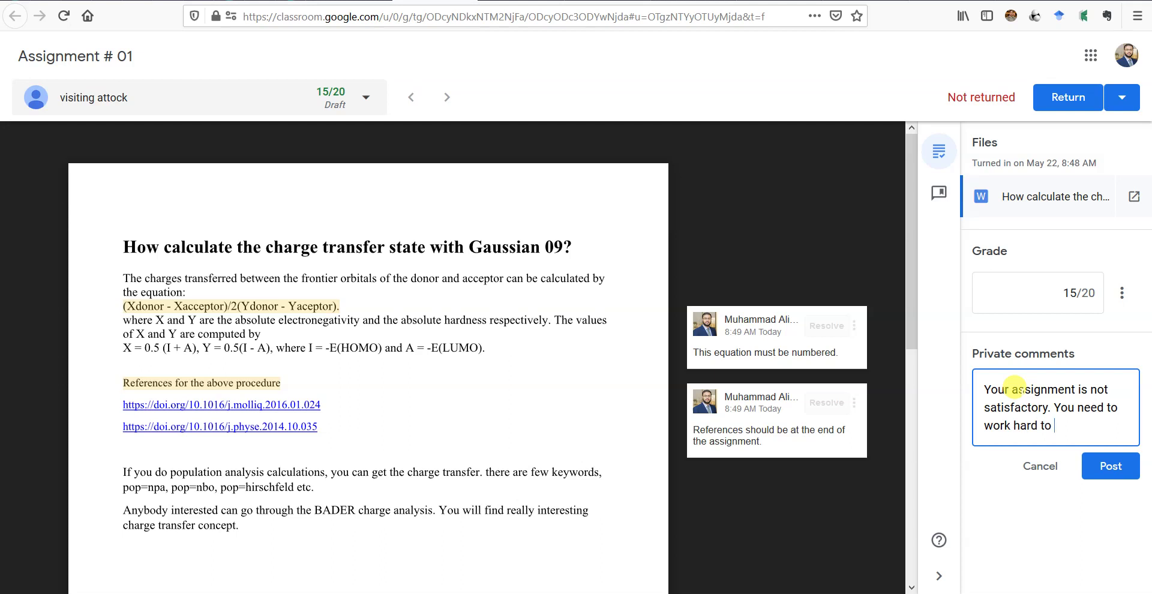
type("your grades.")
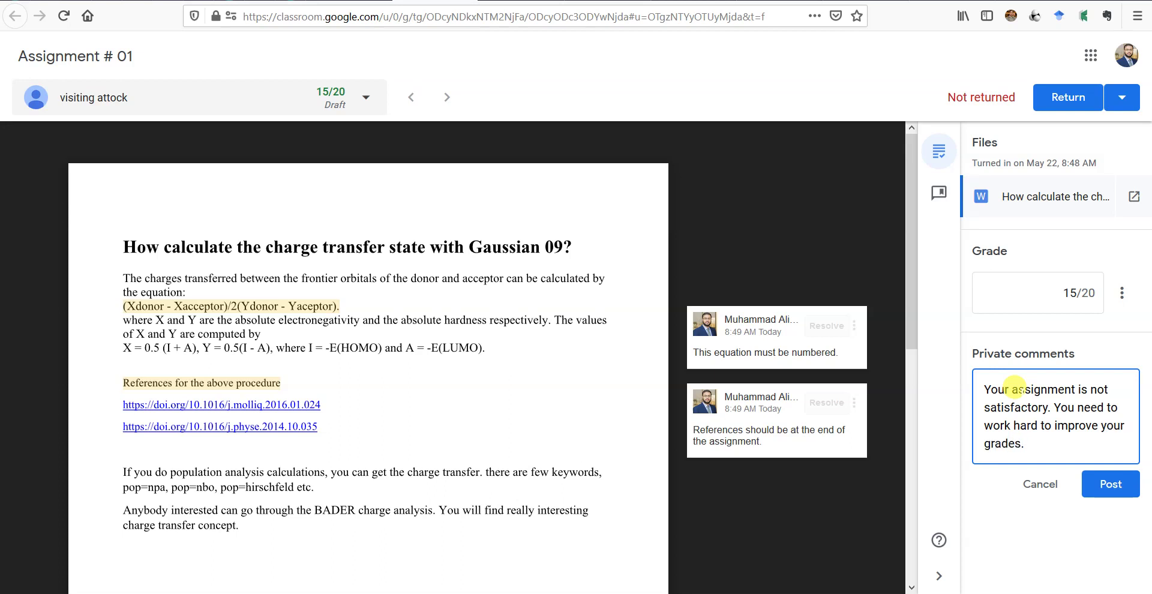
left_click(1076, 496)
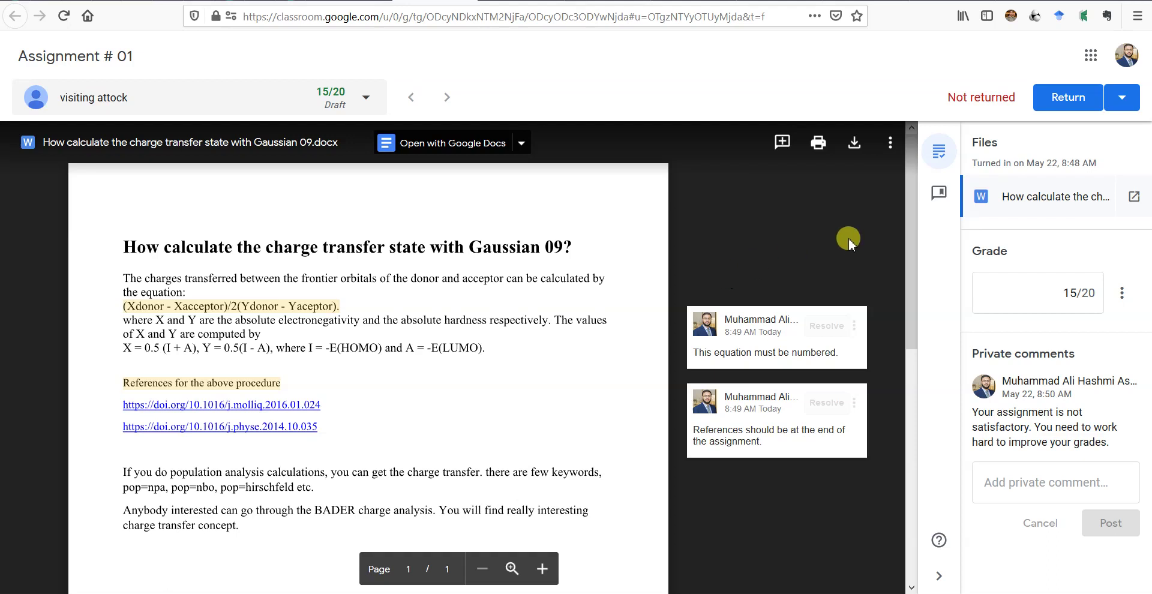
Return the graded work to the student and confirm the return.
left_click(1066, 99)
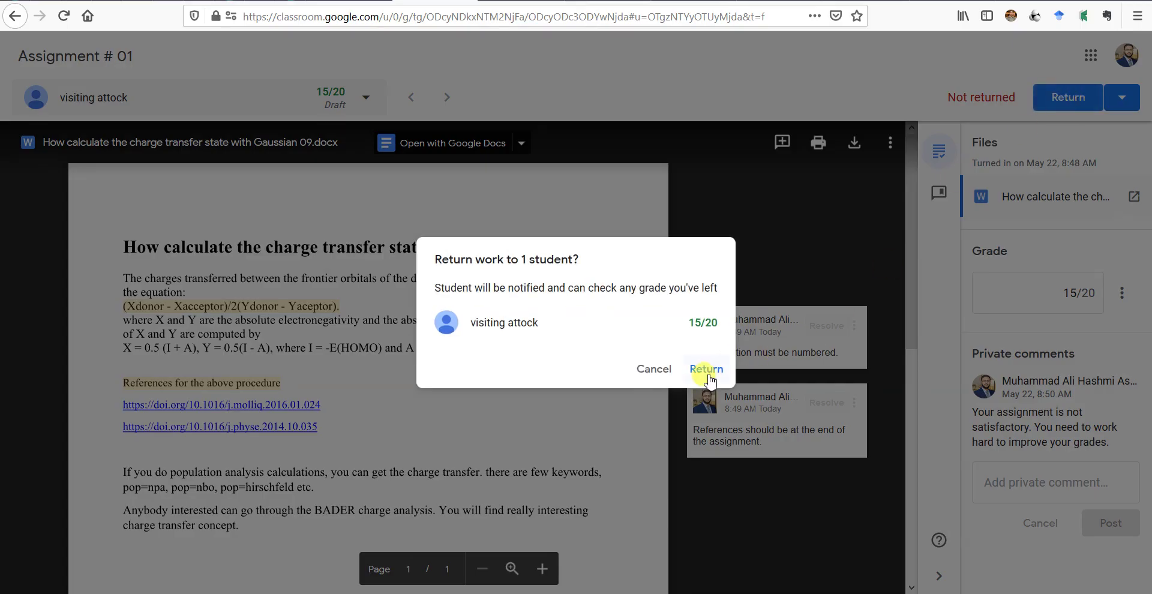
left_click(708, 374)
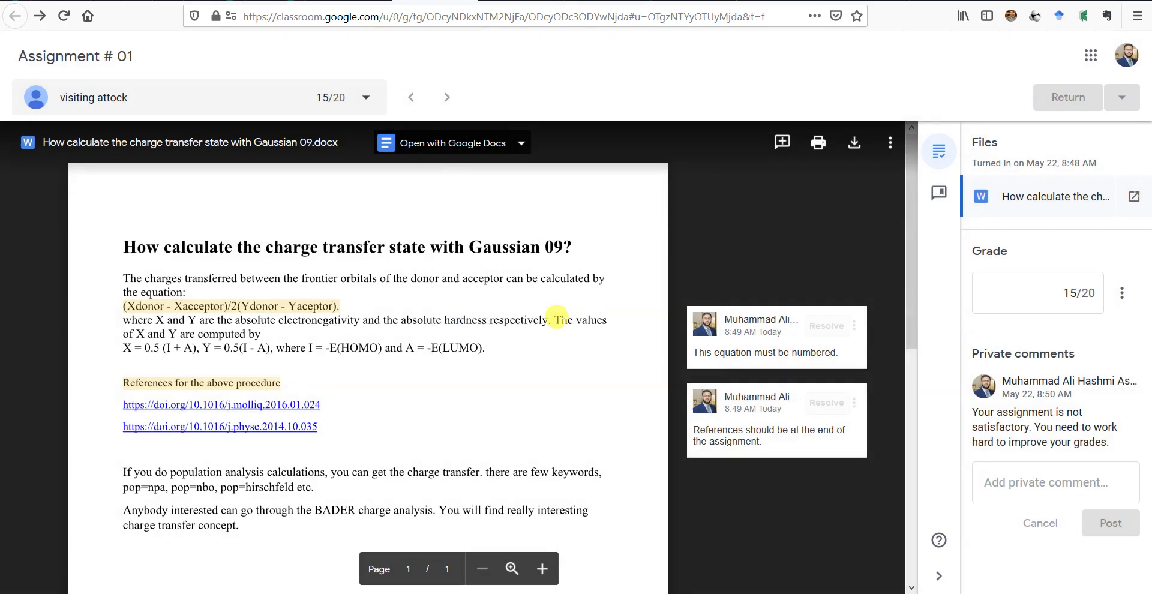
Filter the assignment's student work to graded submissions and view the student's grade and private comment.
left_click(350, 1)
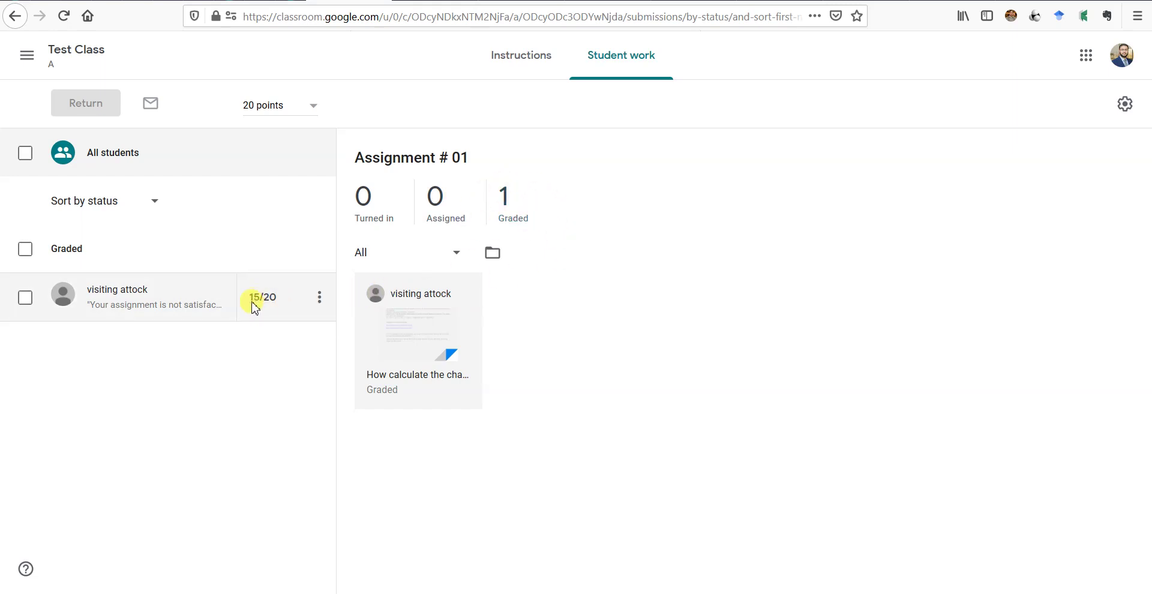
left_click(507, 193)
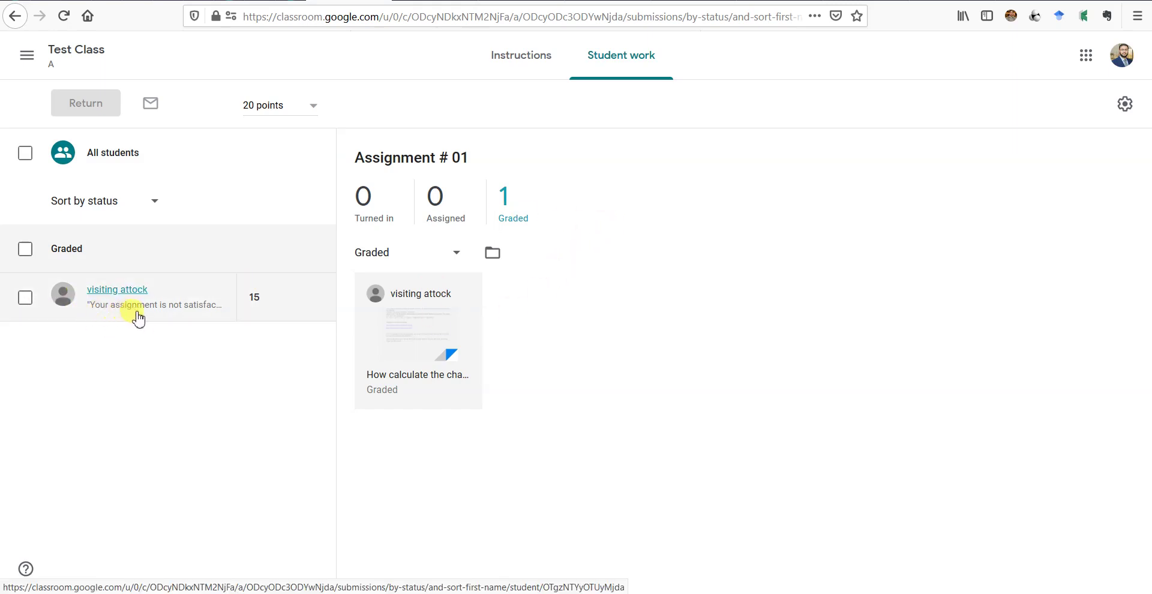
left_click(118, 298)
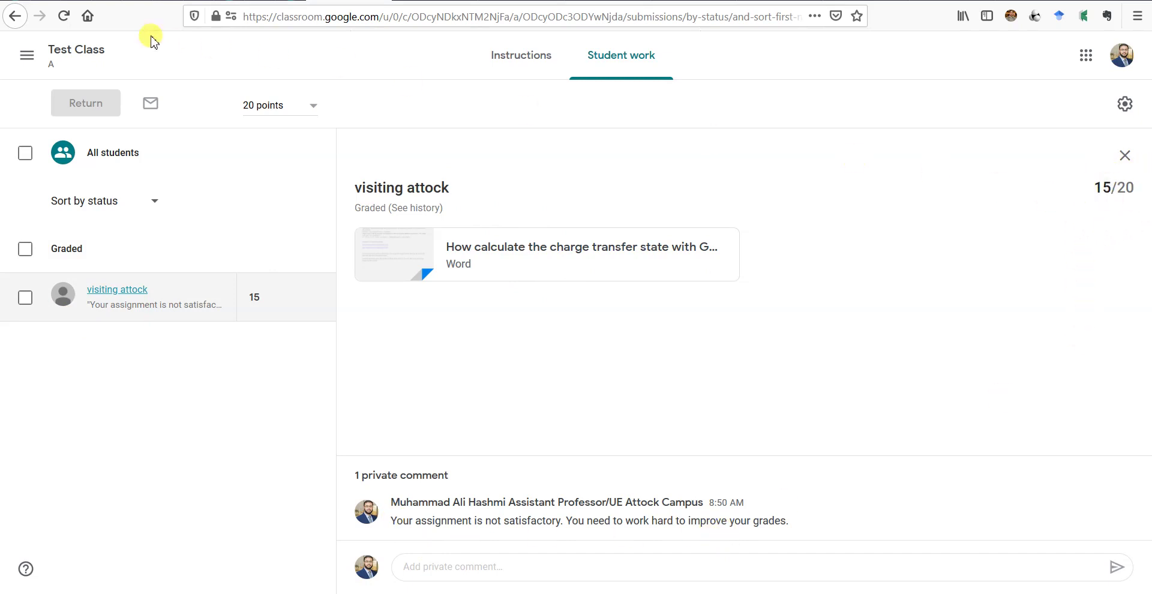
Check the Assignment # 01 column in the class's Grades and go back to the class Stream.
left_click(66, 49)
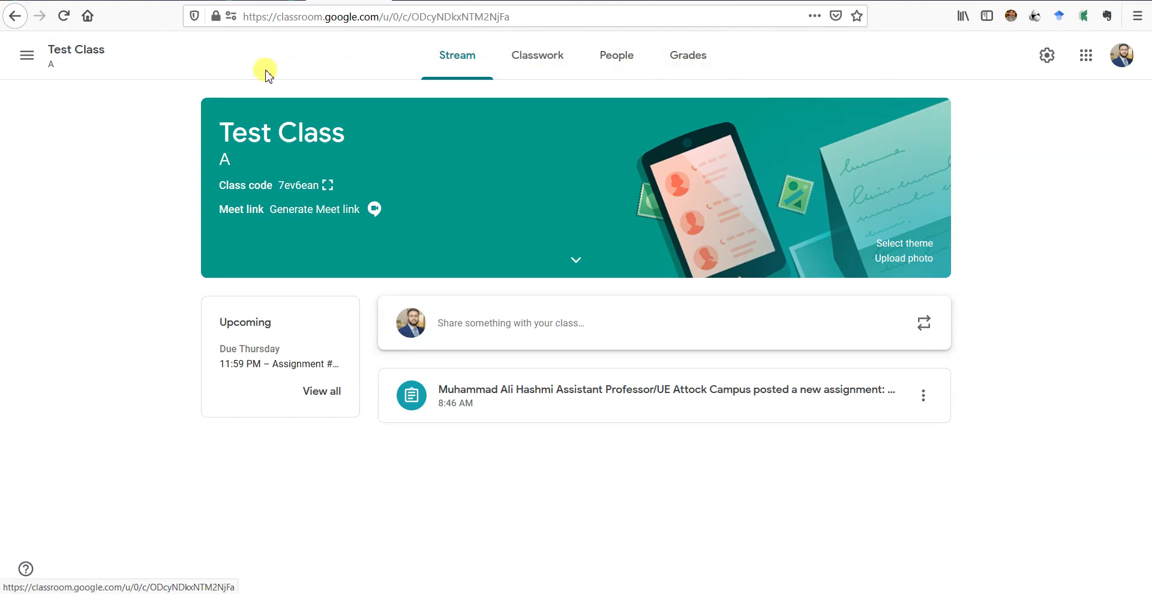
left_click(682, 68)
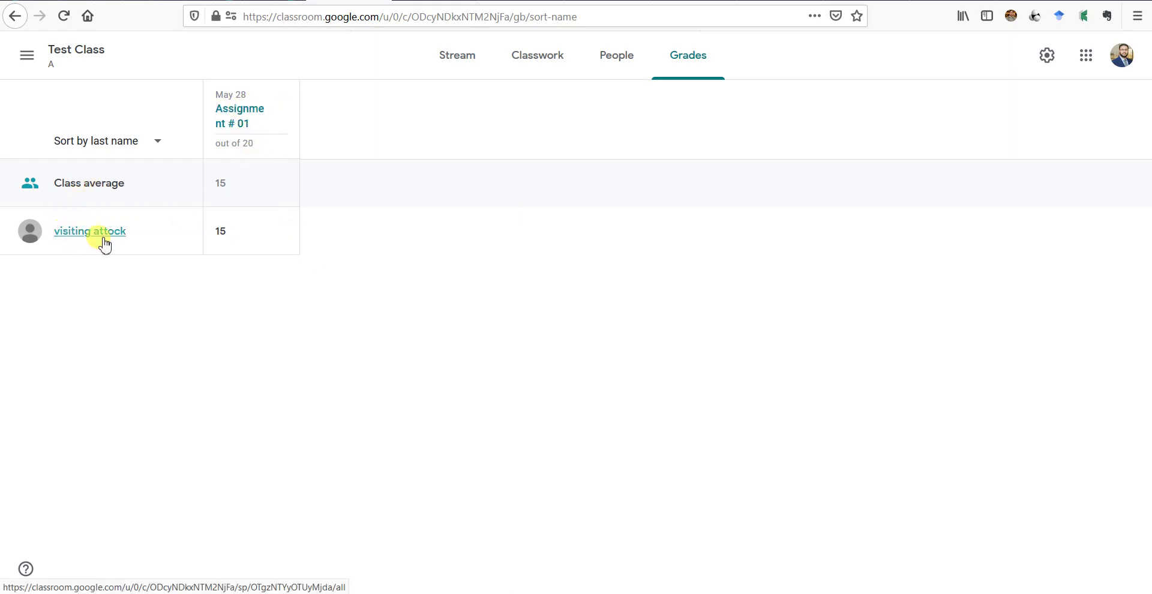
mouse_move(239, 232)
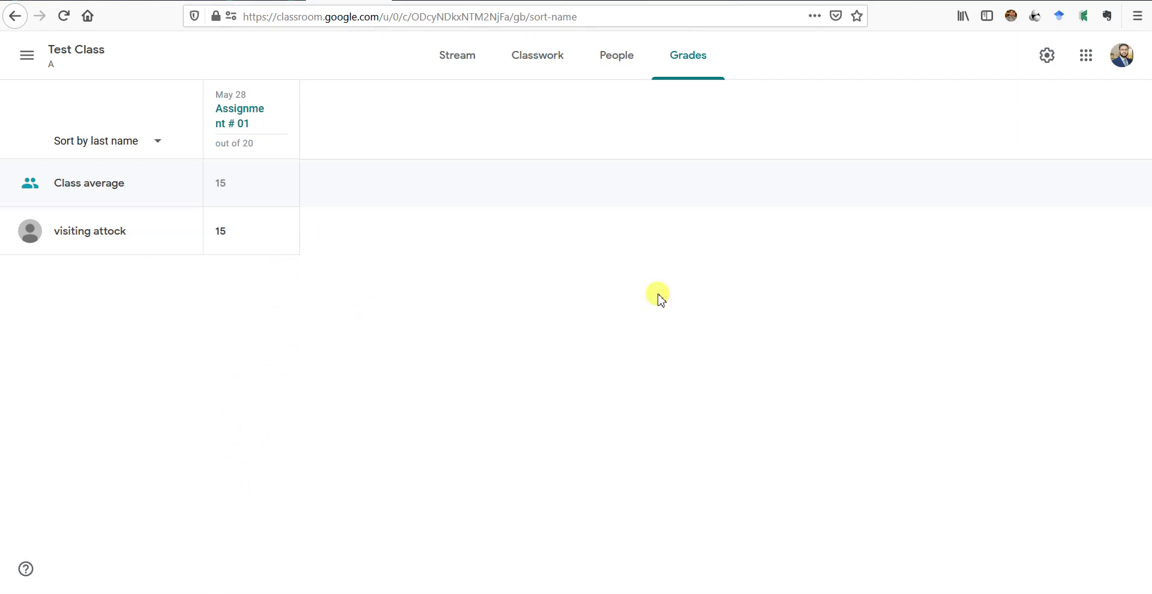
mouse_move(252, 120)
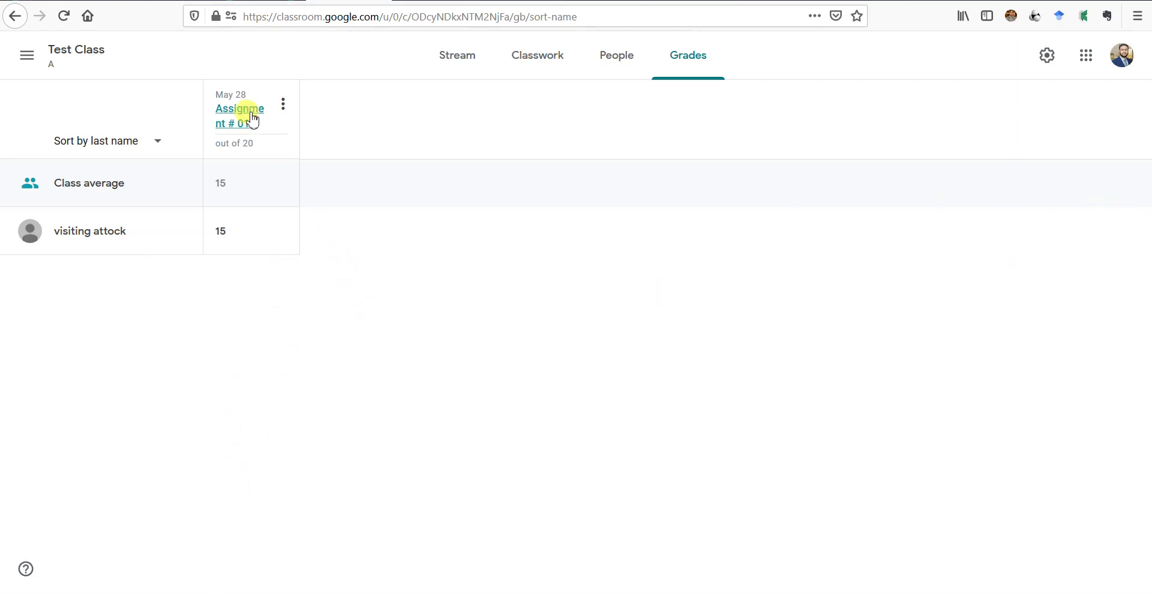
left_click(282, 105)
left_click(372, 110)
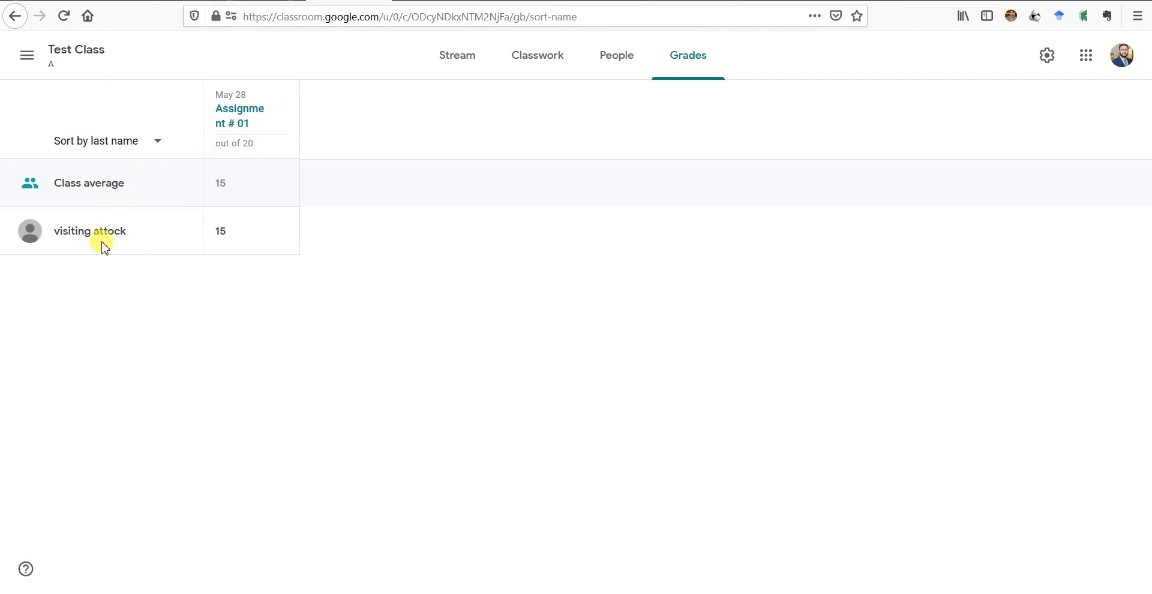
left_click(427, 60)
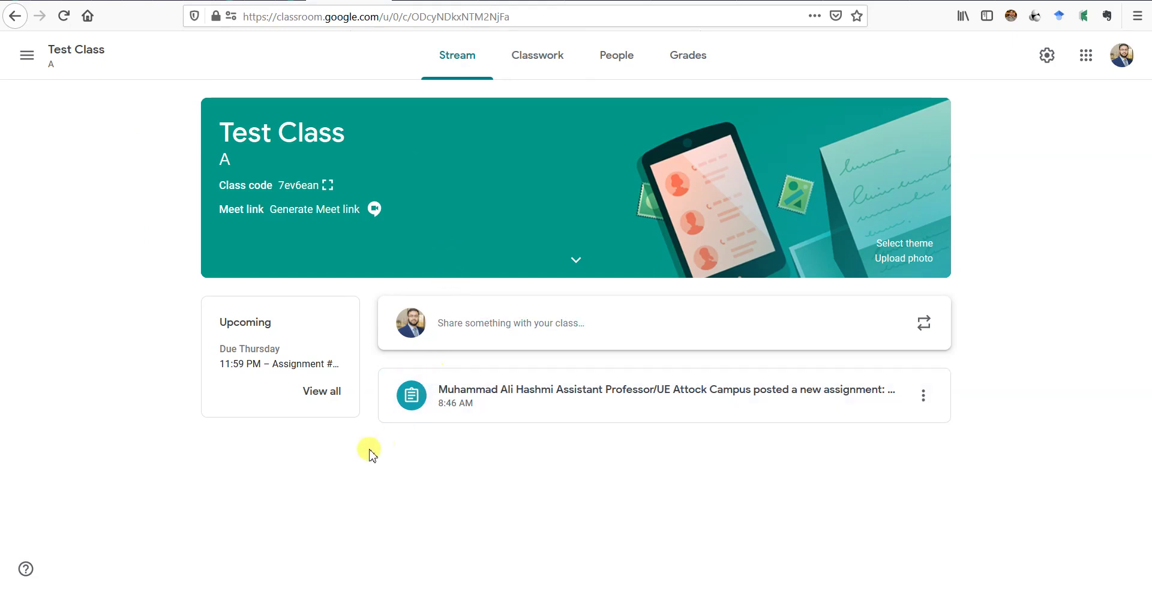